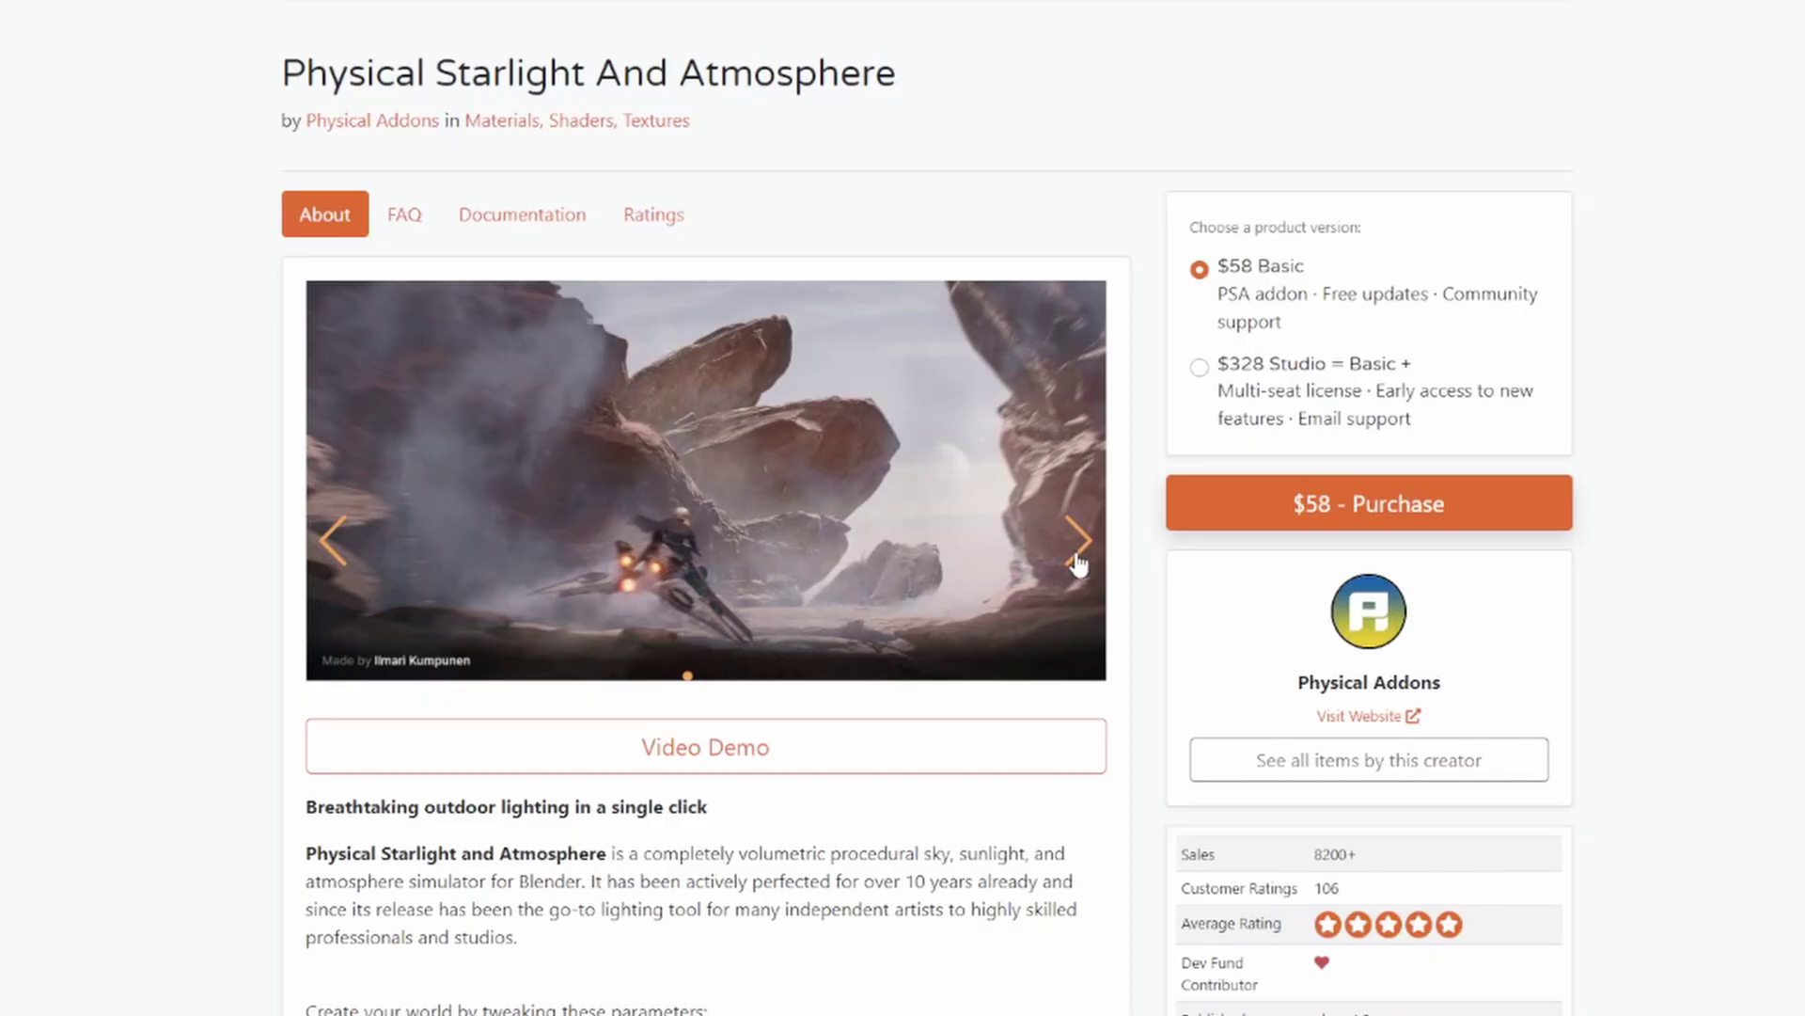
Browse the Physical Starlight and Atmosphere add-on's showcase images
left_click(1079, 540)
left_click(1078, 541)
left_click(1079, 541)
left_click(1079, 540)
left_click(1078, 541)
left_click(1078, 540)
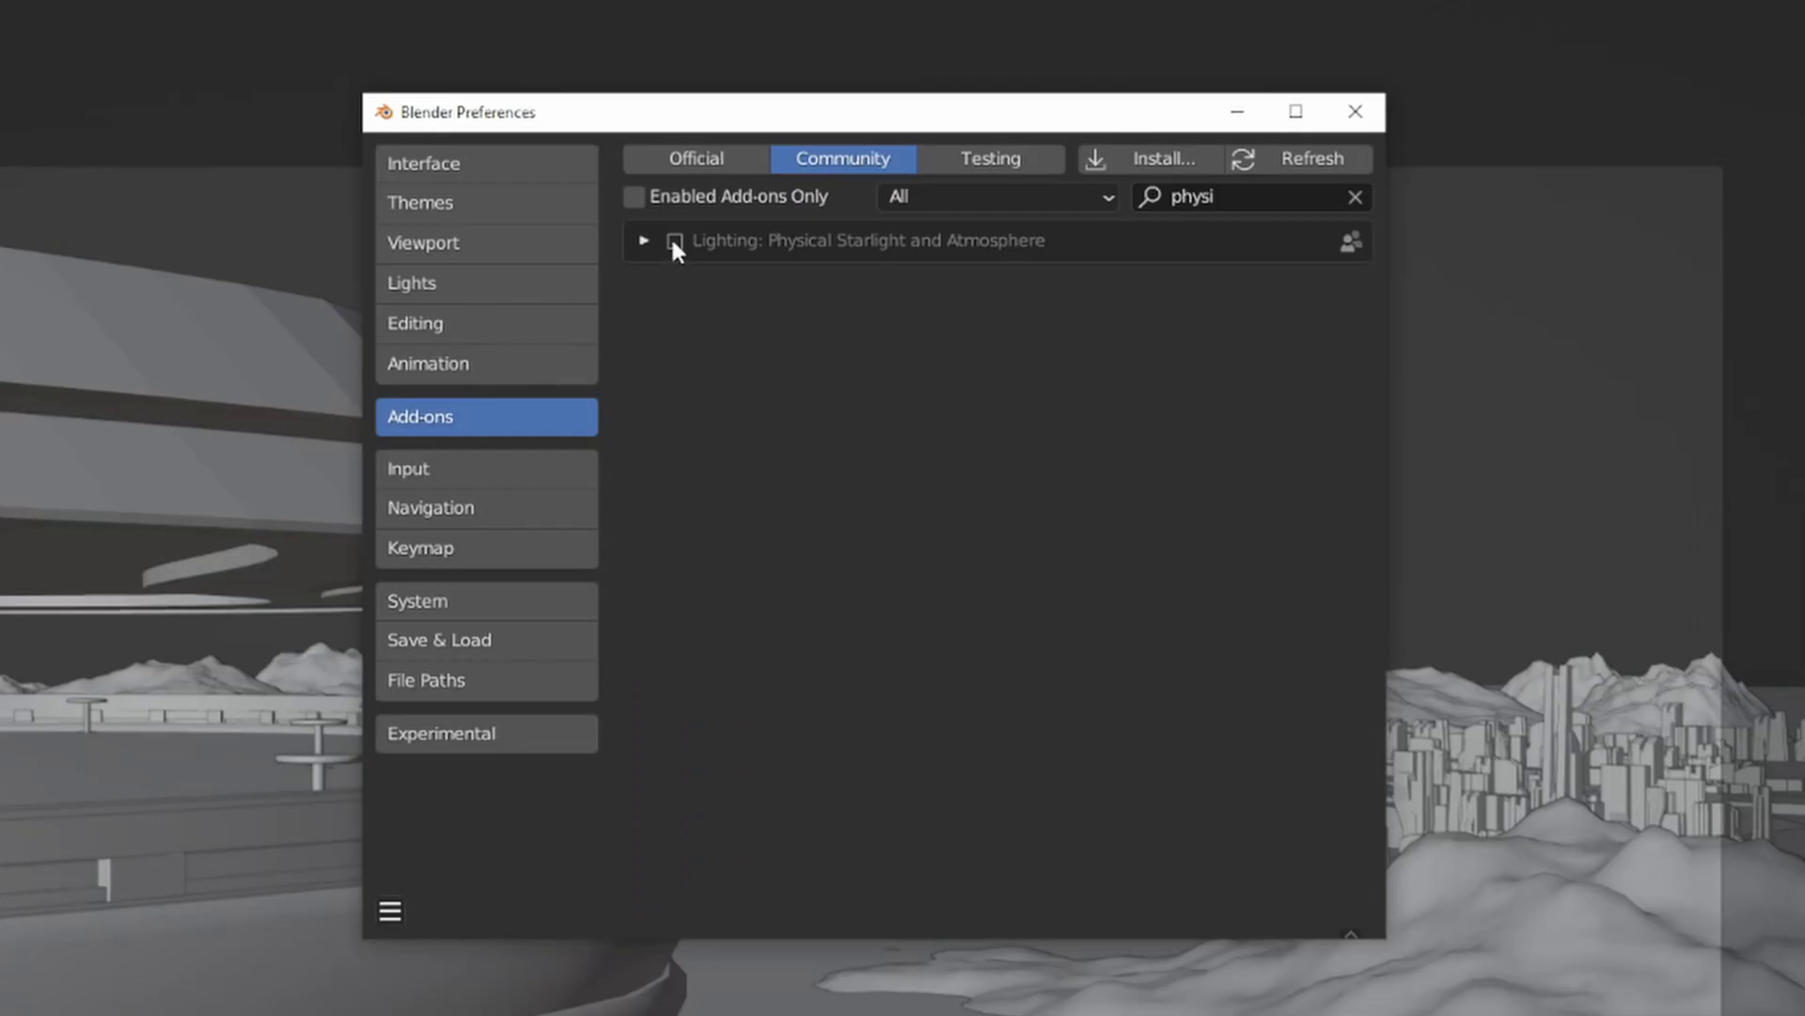
Enable the Physical Starlight and Atmosphere add-on, expand its details, and close Preferences
left_click(674, 242)
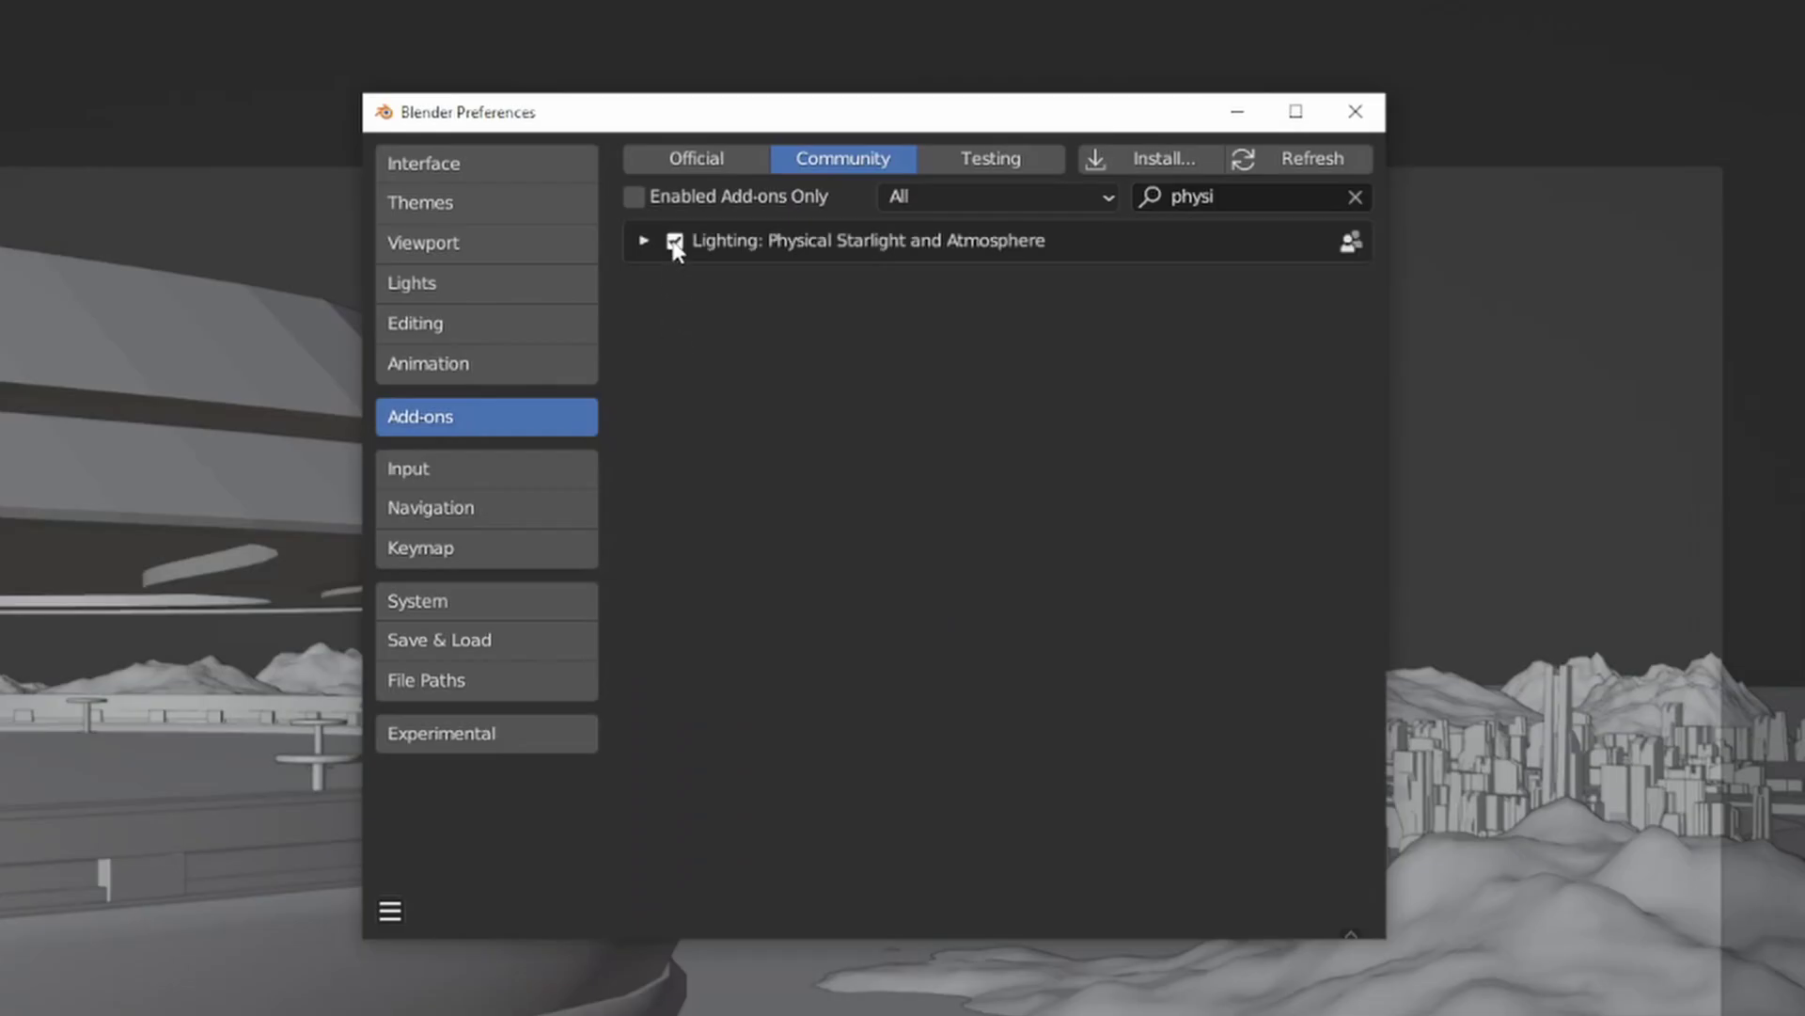
left_click(645, 242)
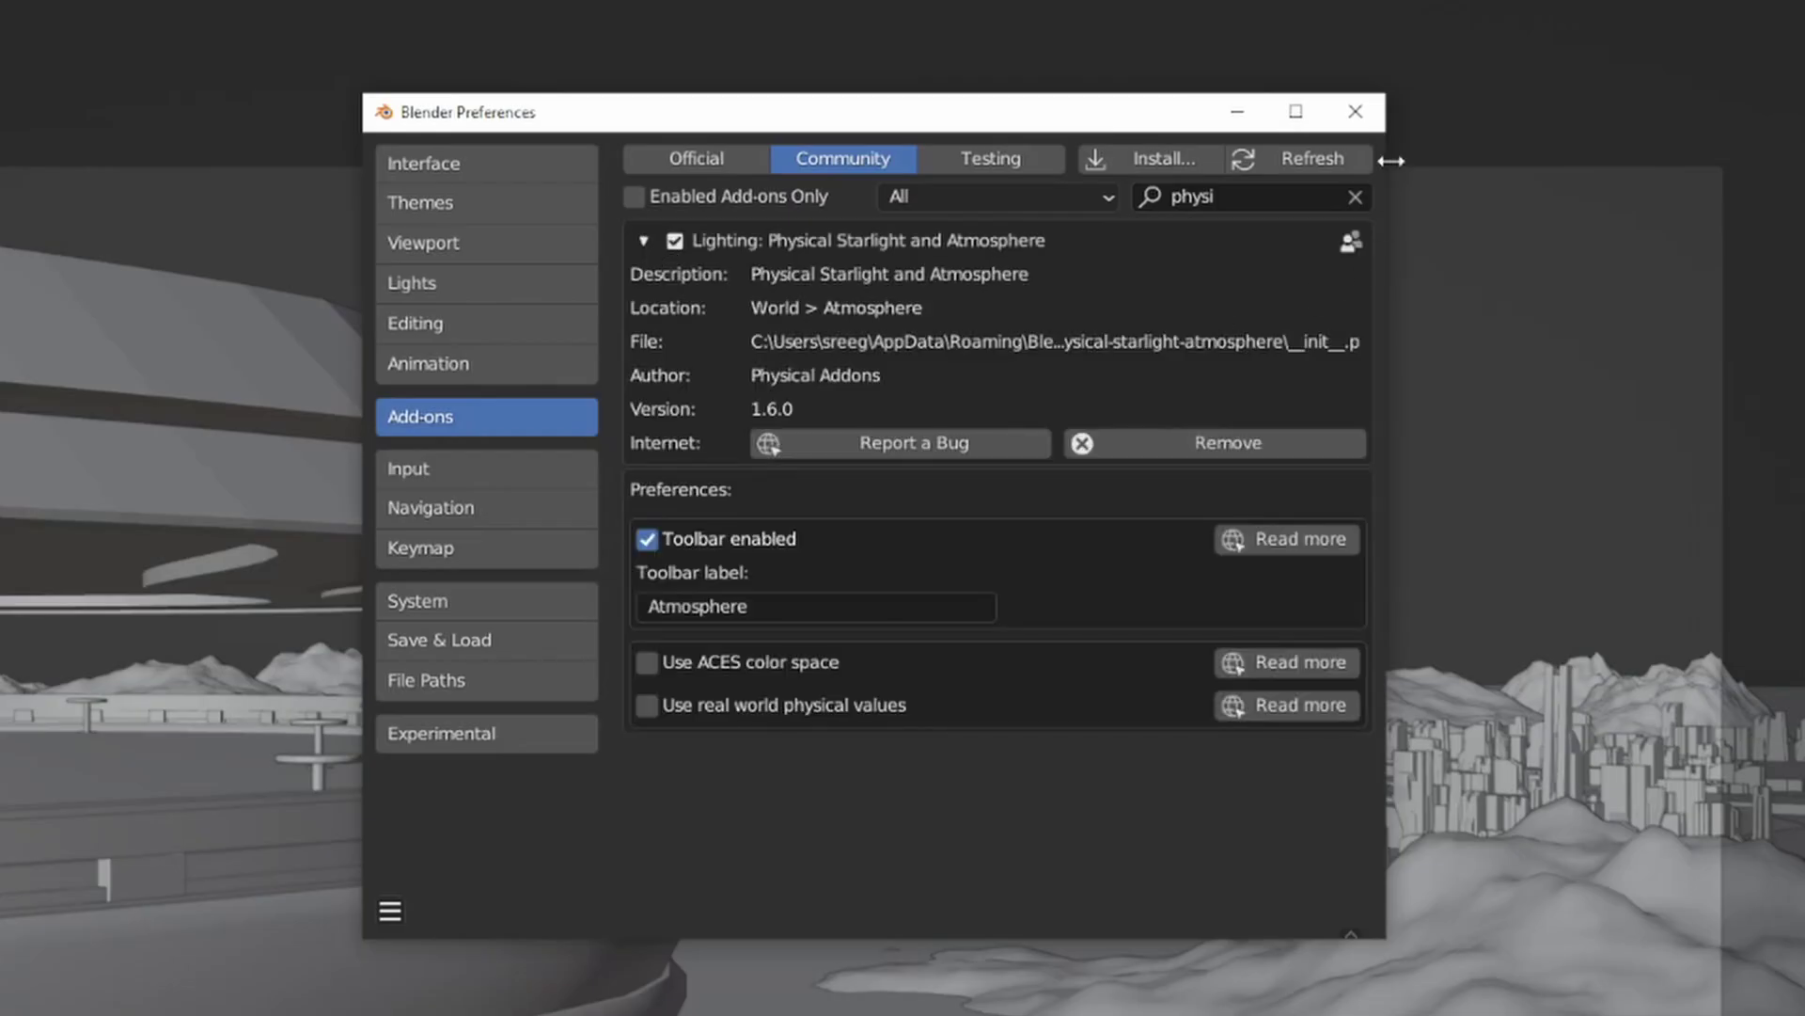
left_click(1355, 111)
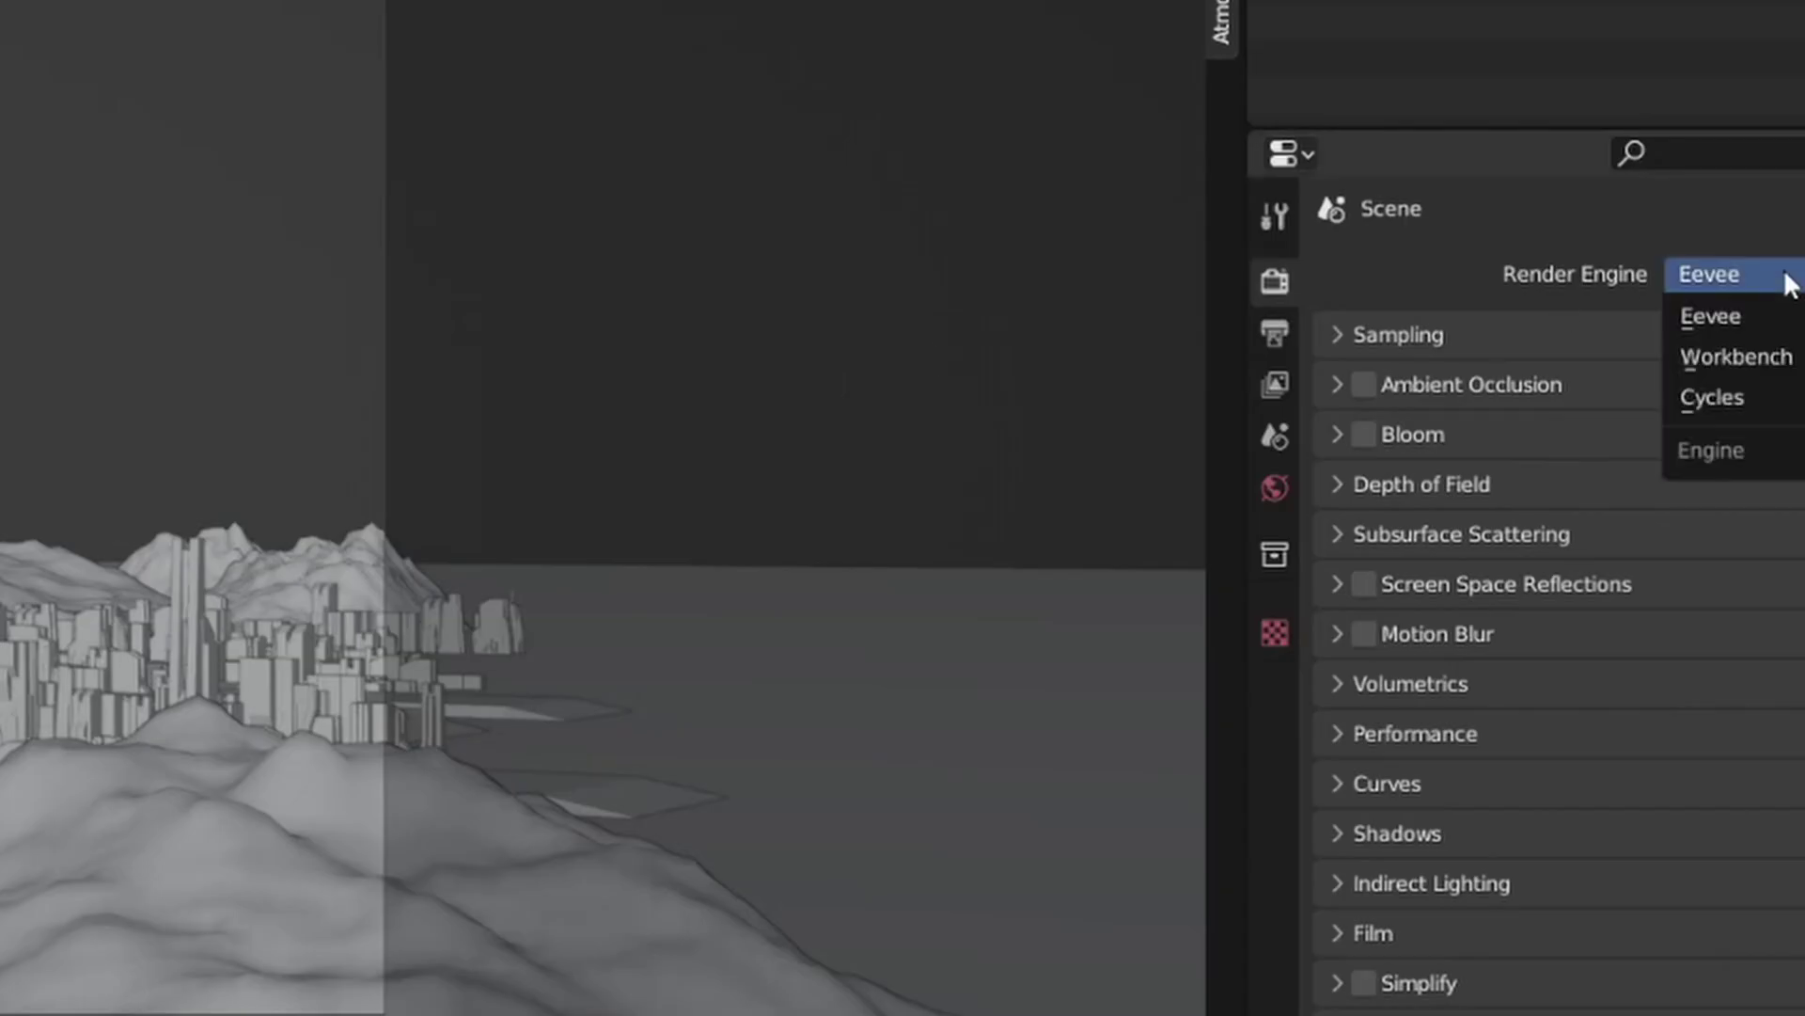
Set the render engine to Cycles with GPU Compute as the device
left_click(1749, 398)
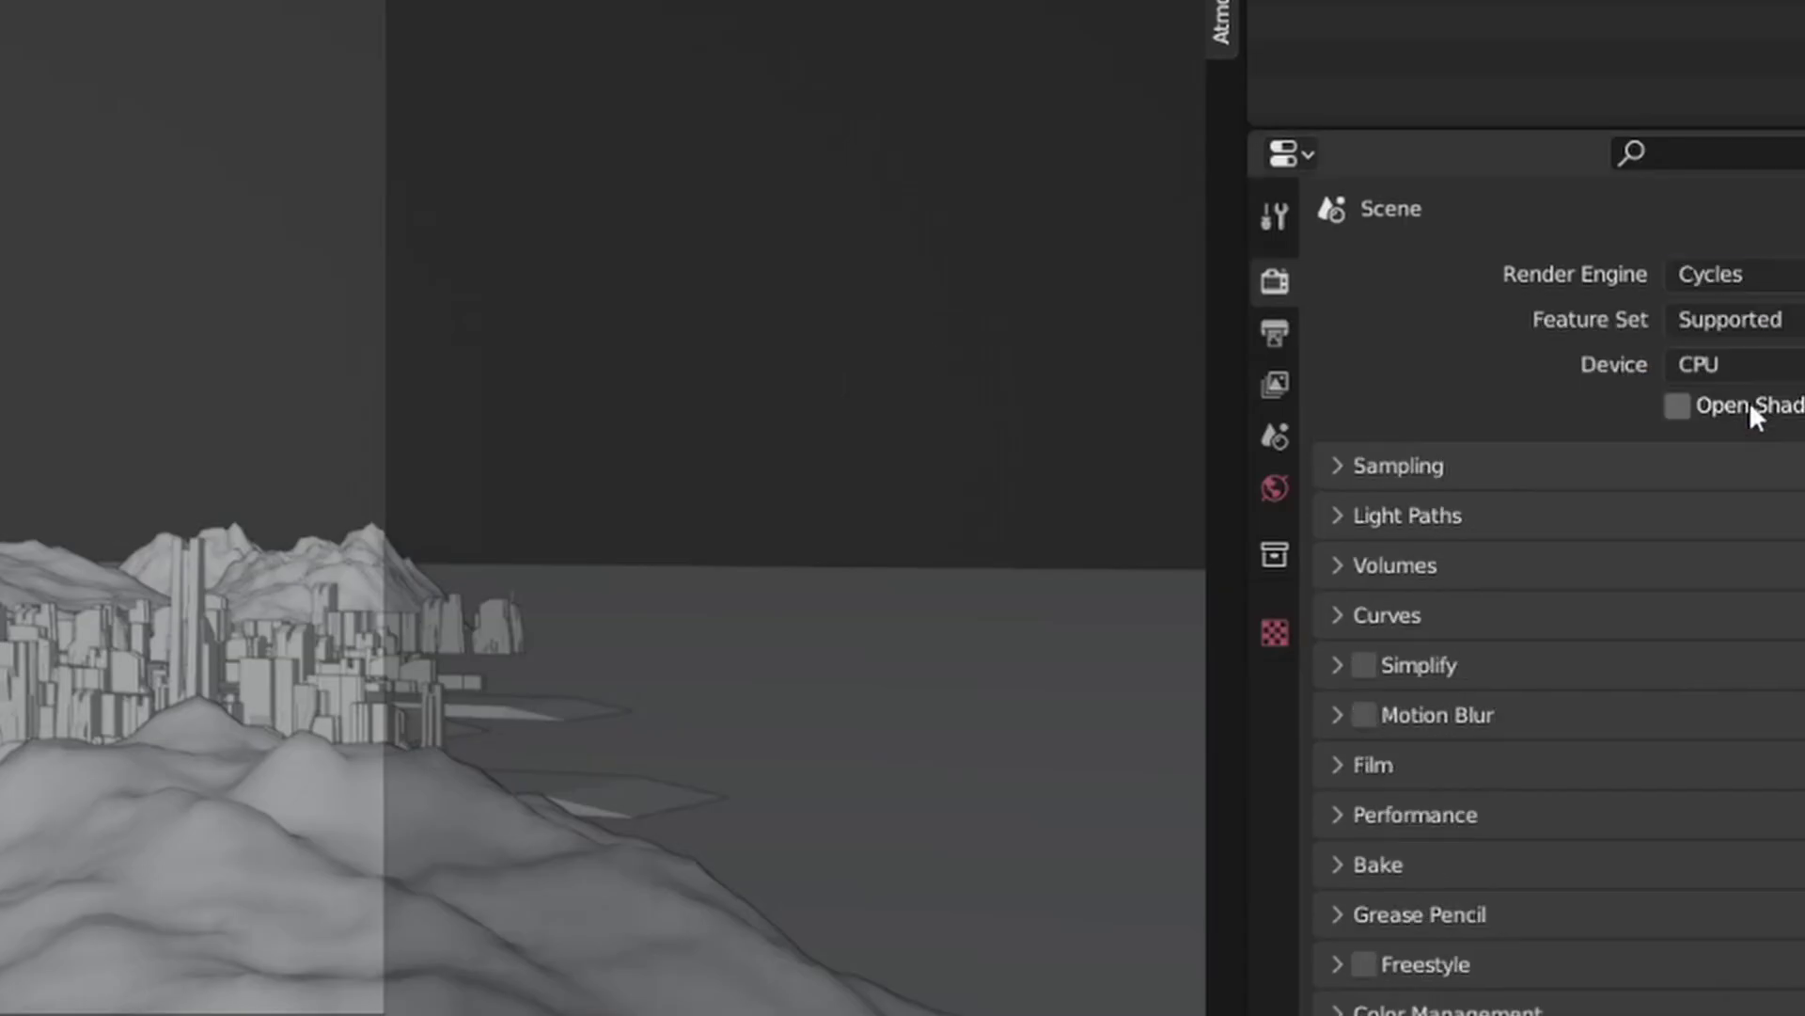
left_click(1754, 365)
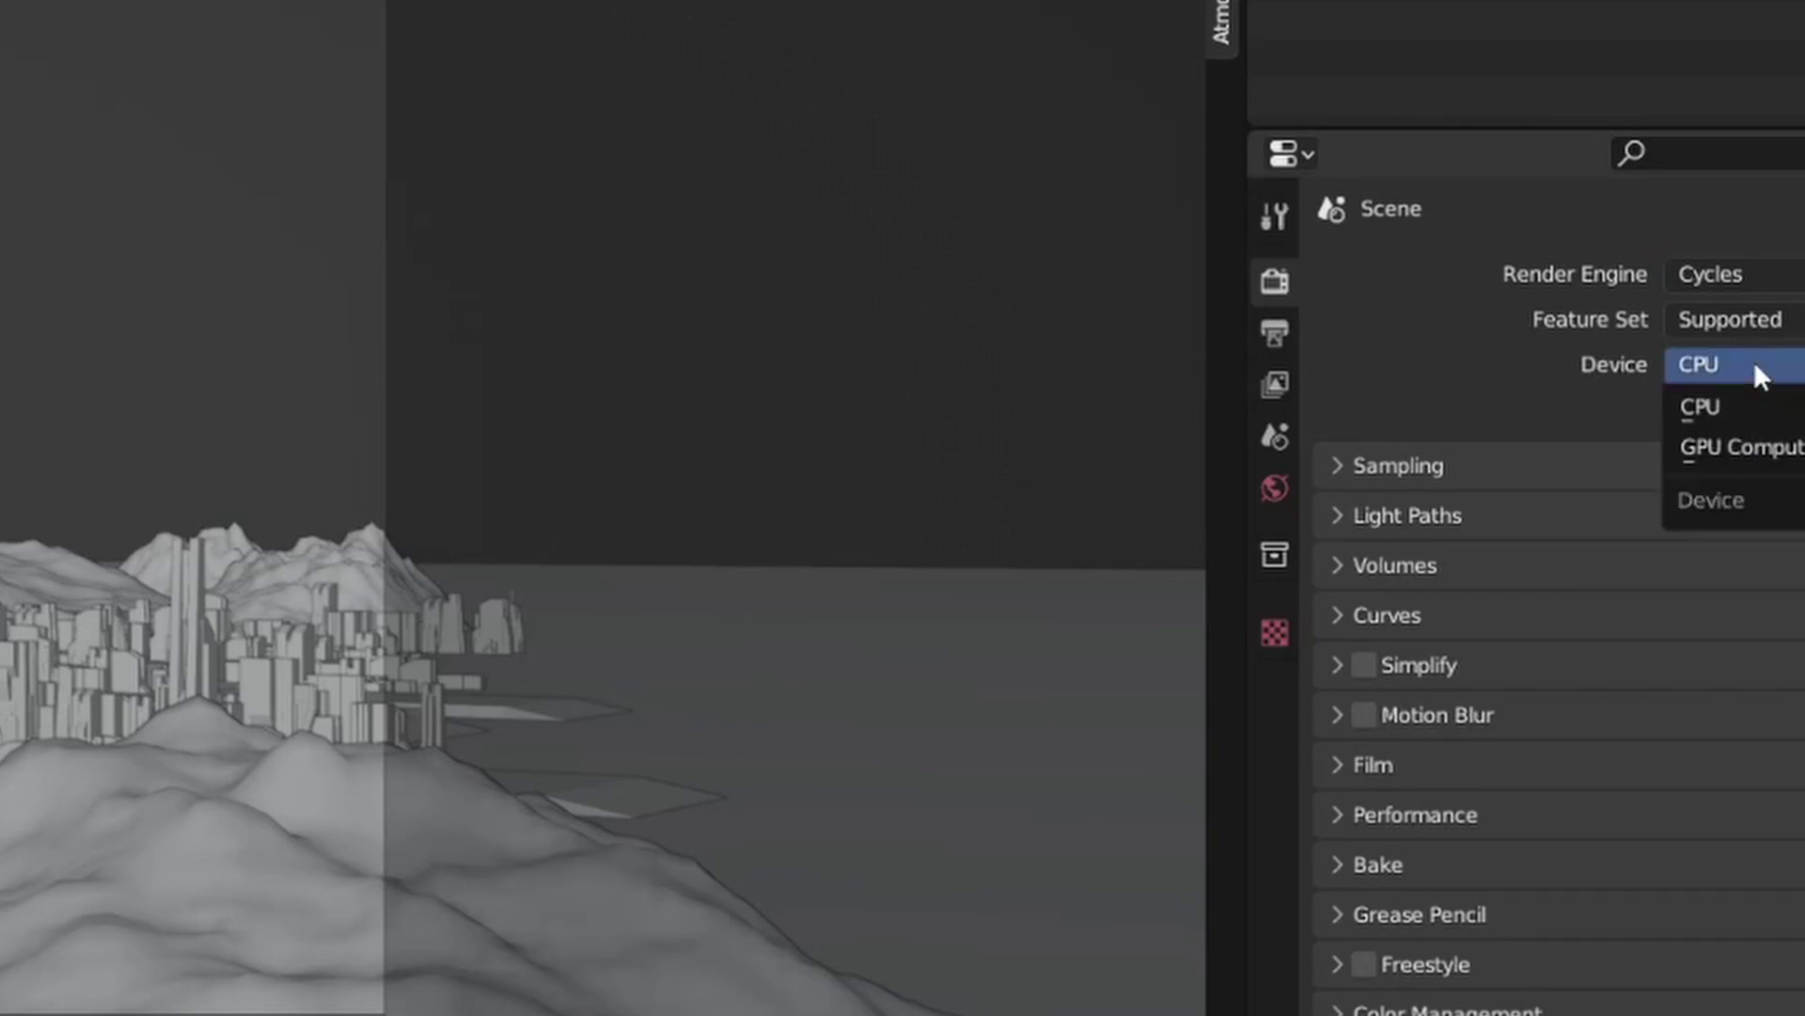
left_click(1755, 435)
Enable Denoise under Sampling > Viewport
left_click(1467, 428)
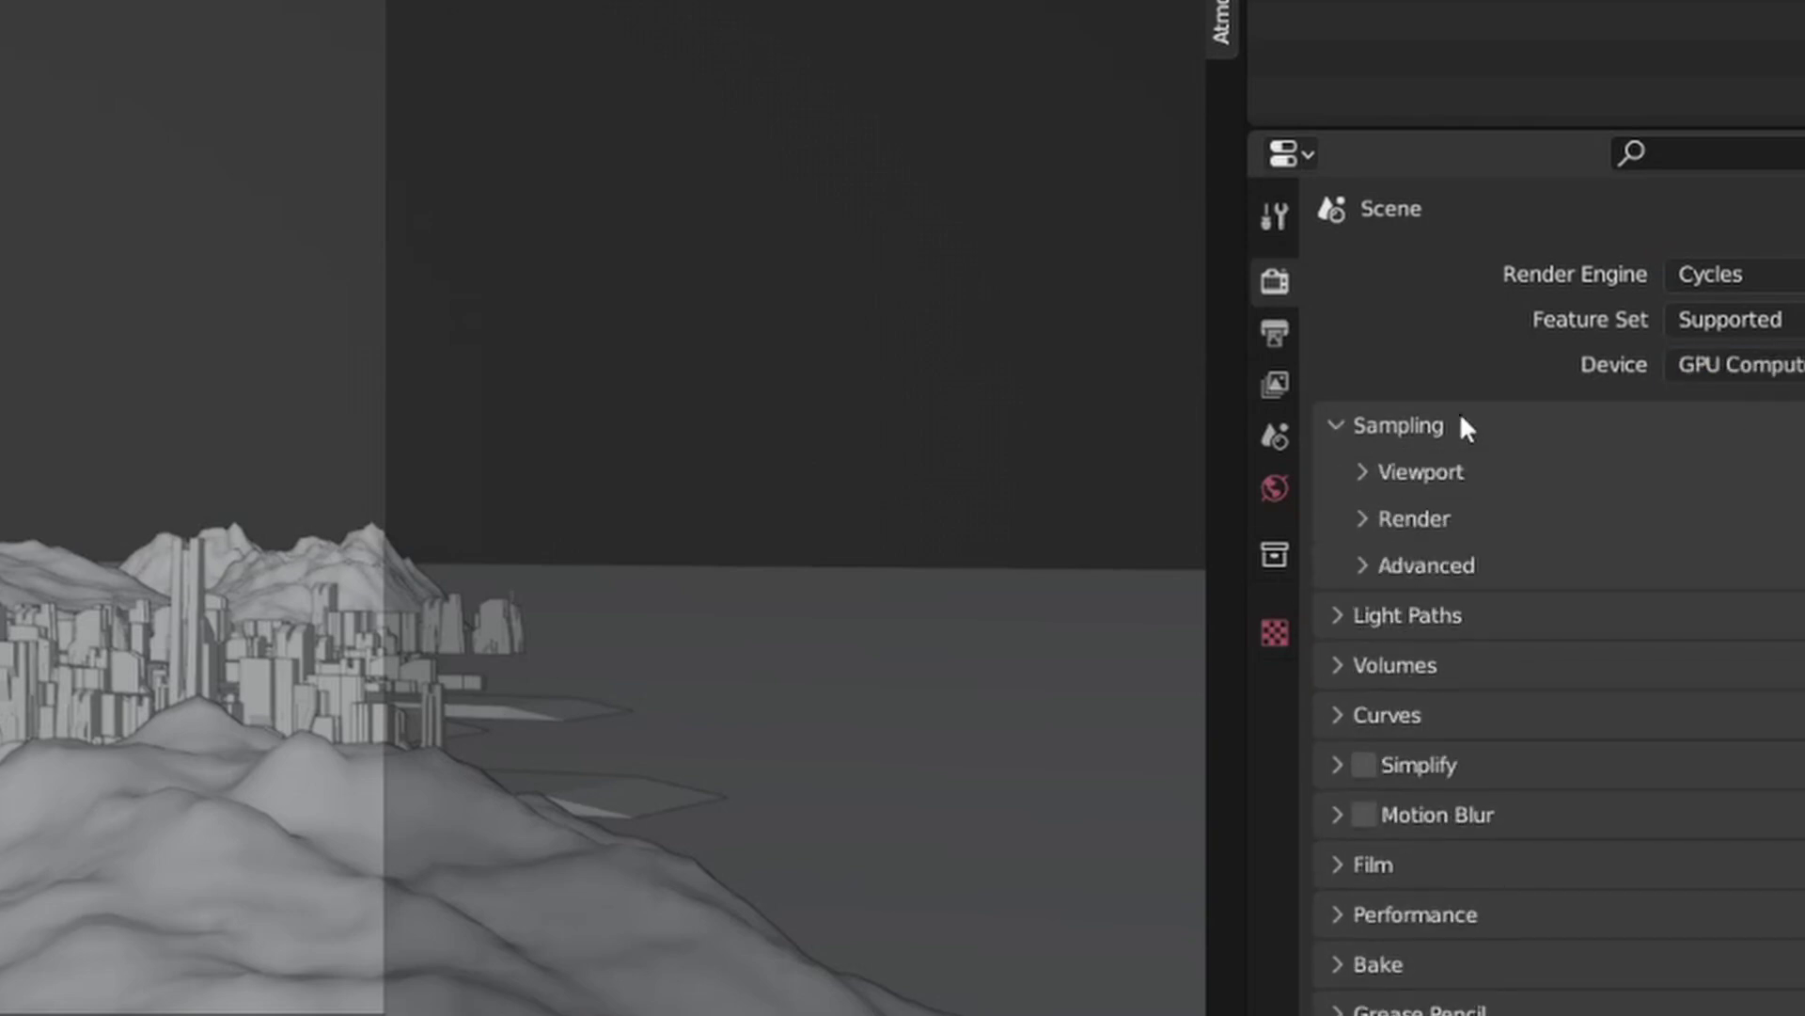
left_click(1455, 491)
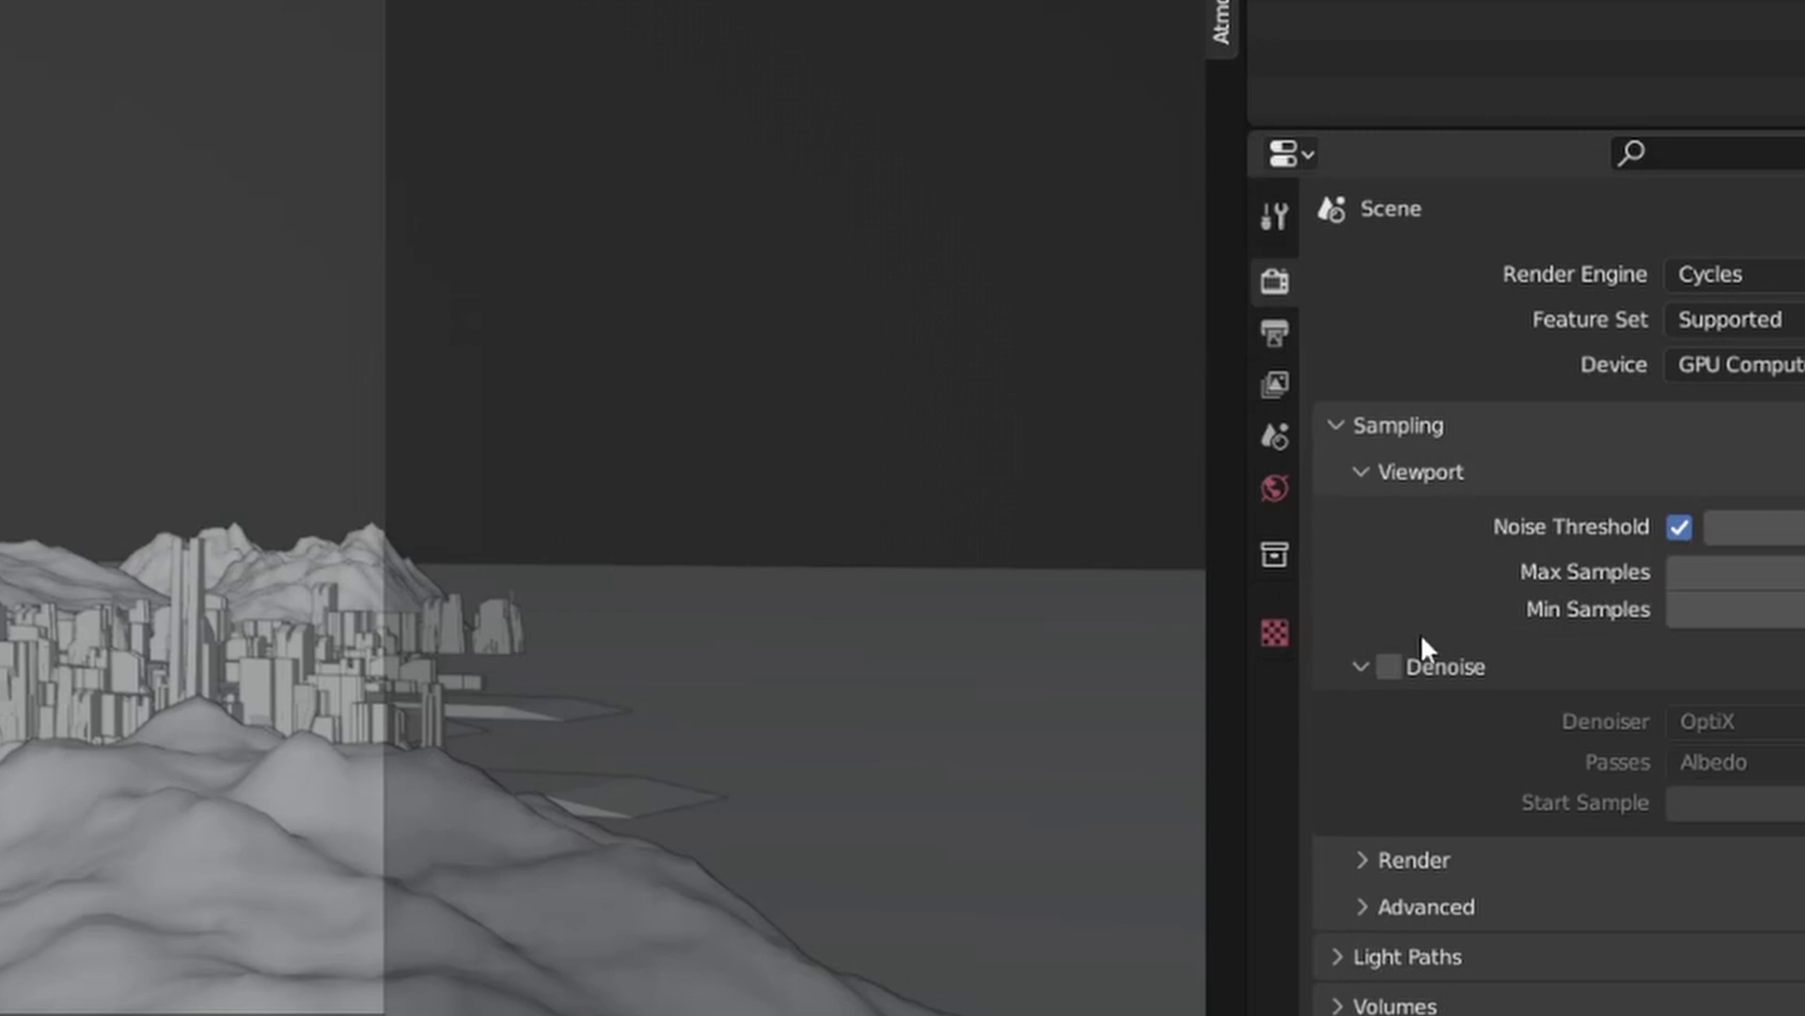
left_click(1390, 667)
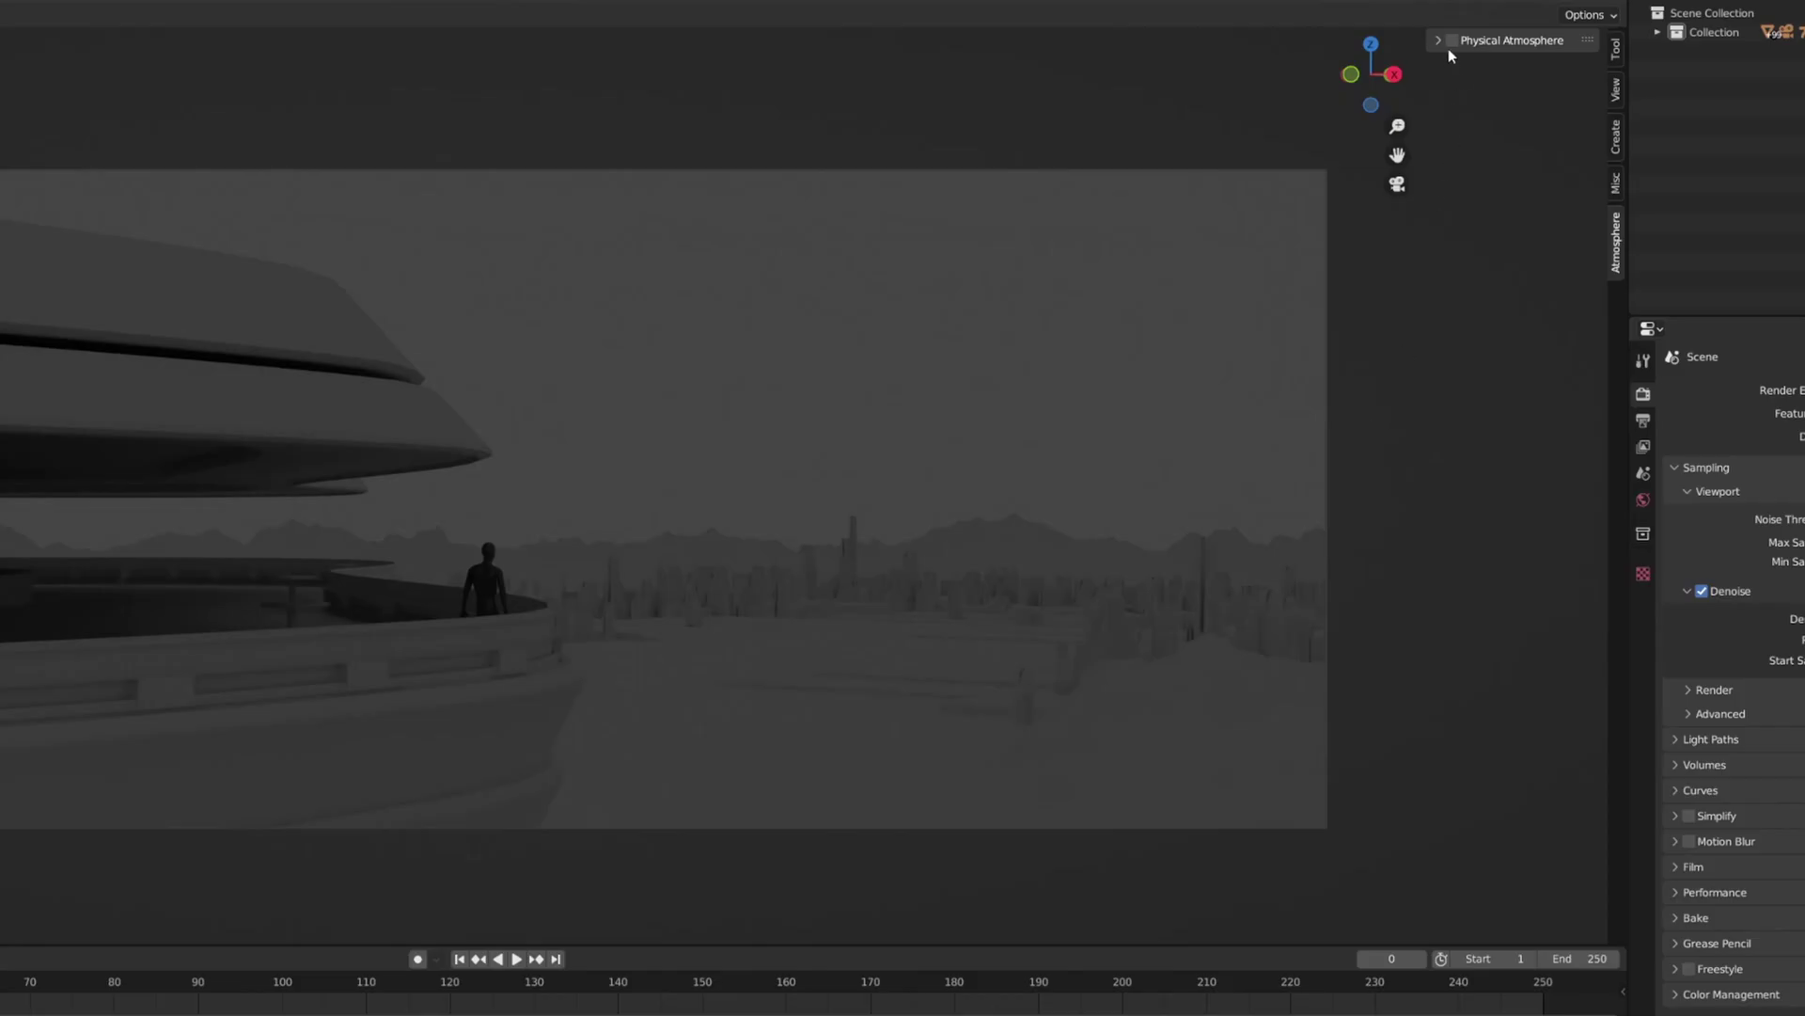
Enable Physical Atmosphere and set the sun's vertical rotation to -88°
left_click(1449, 42)
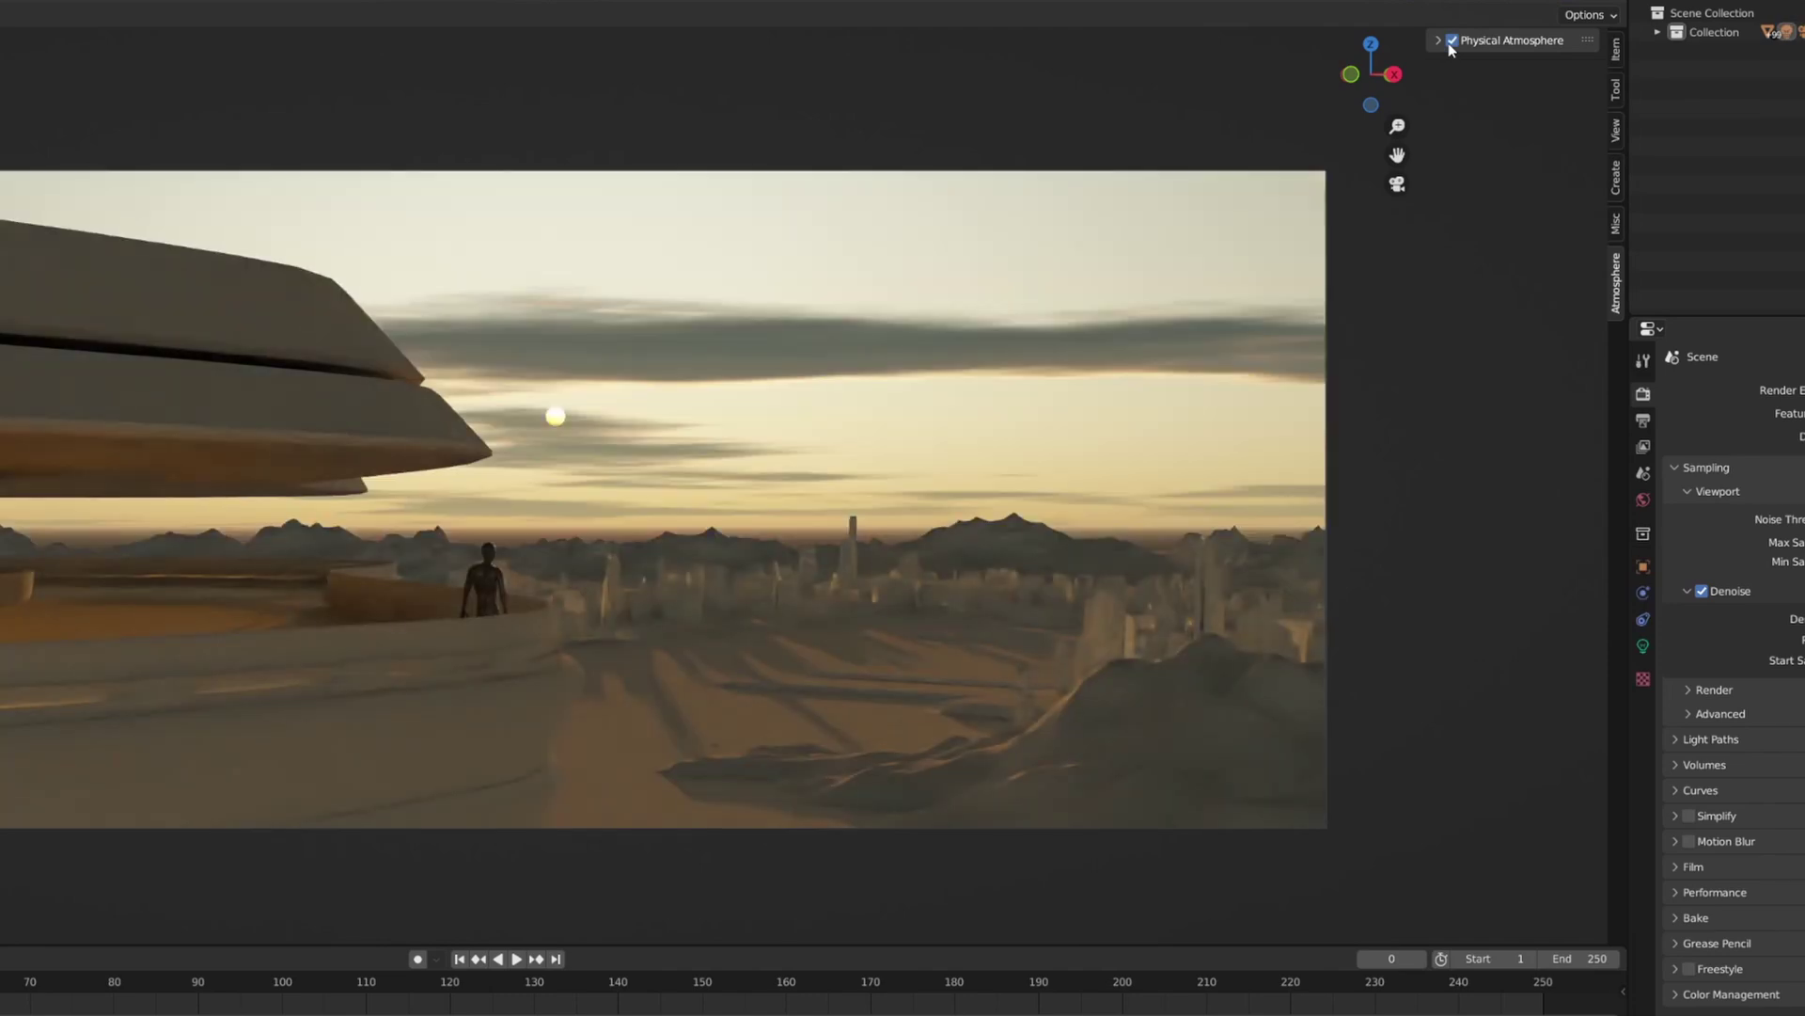
left_click(1438, 41)
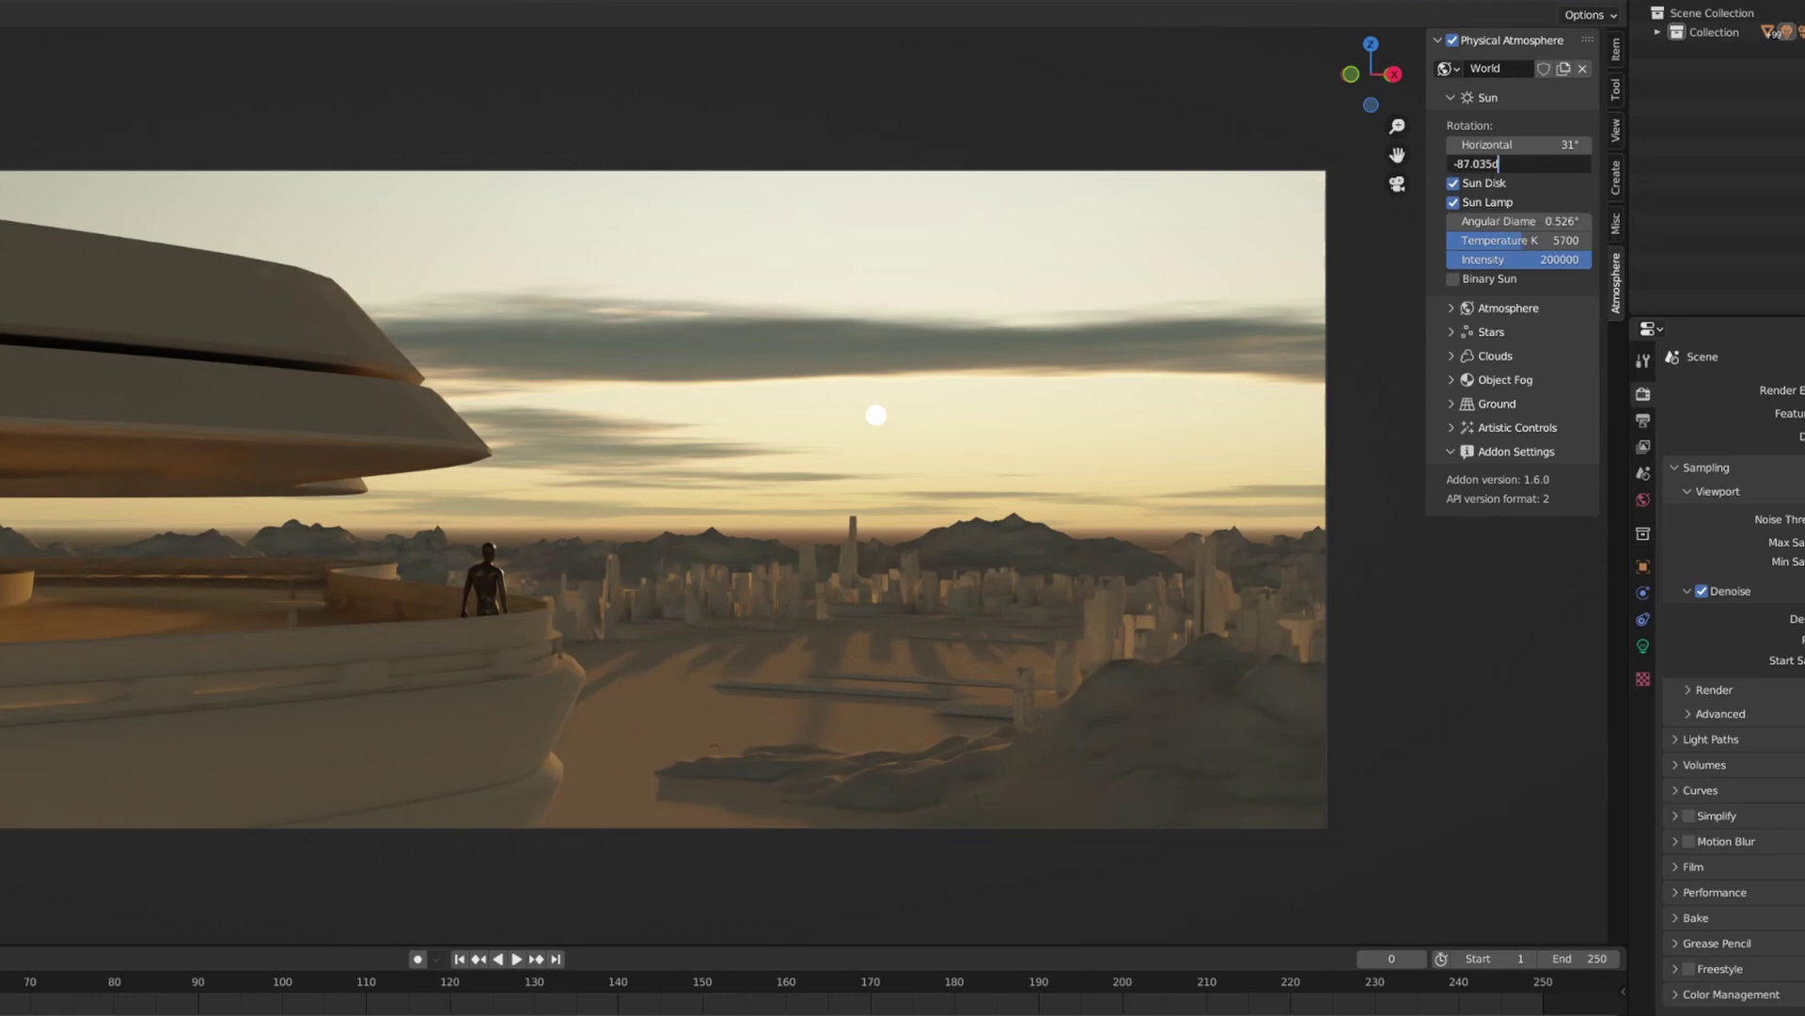
key("ctrl+a")
key("BackSpace")
type("-88")
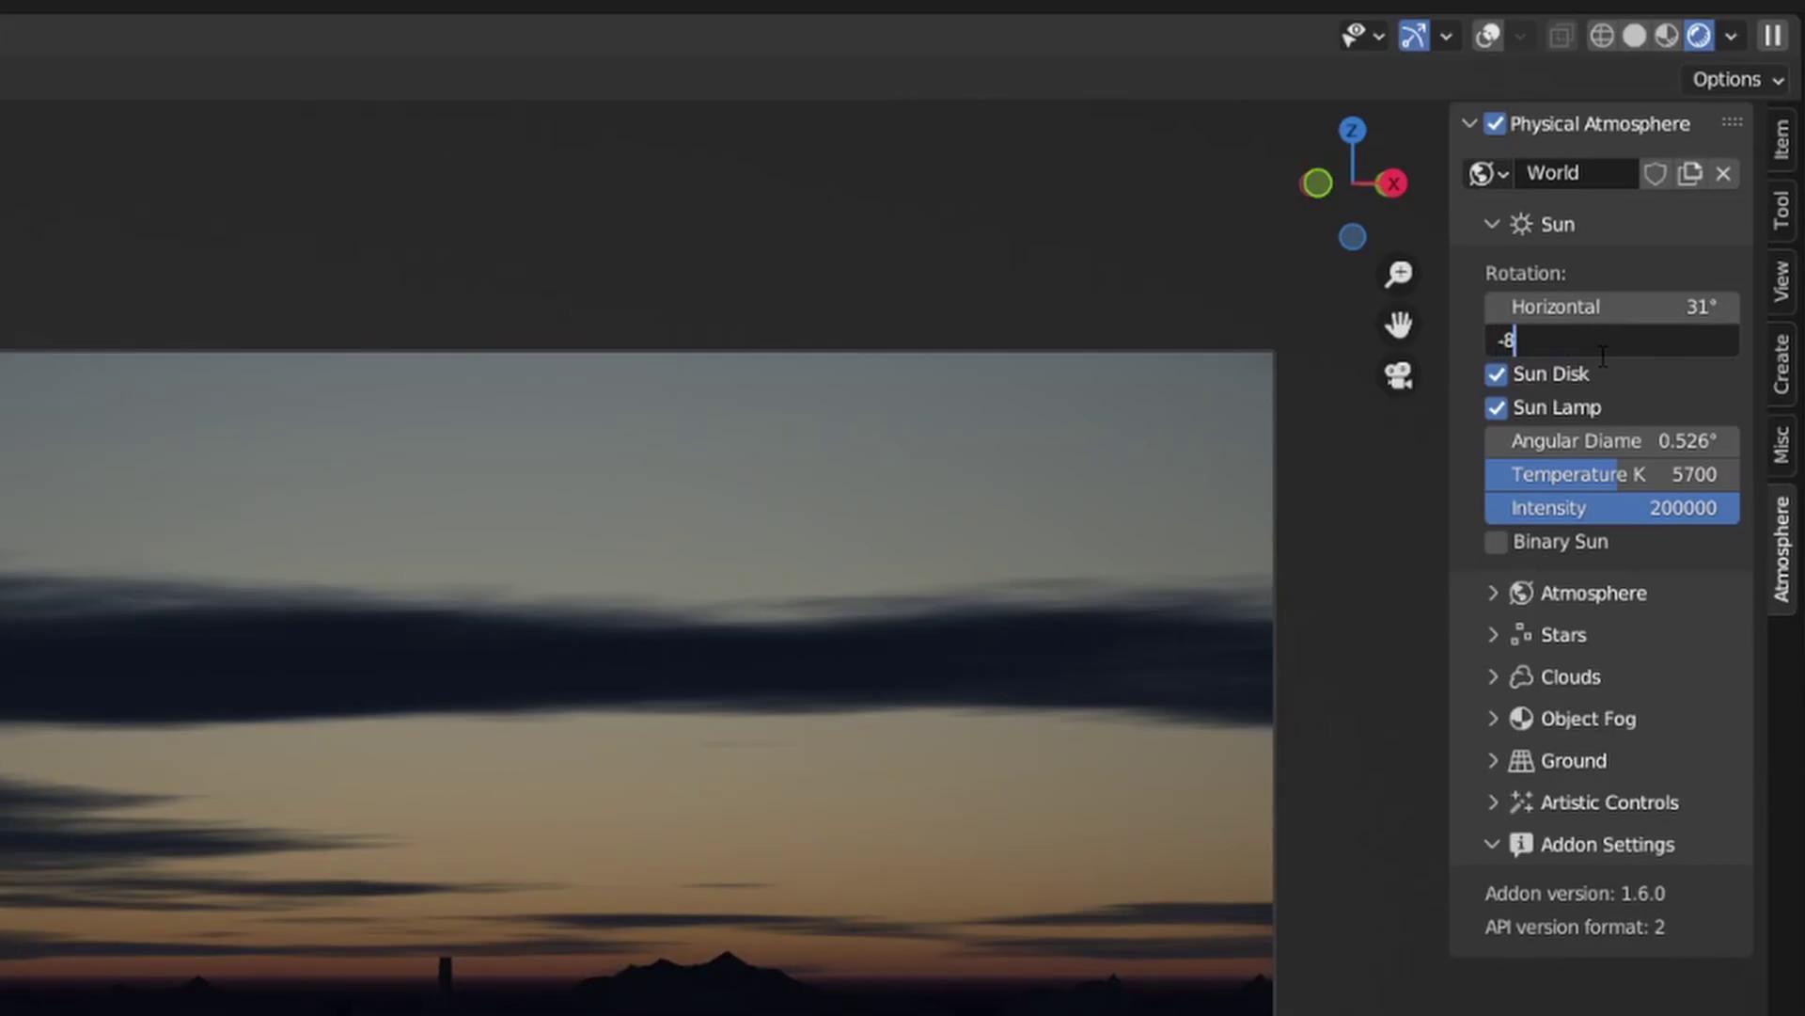
key("Return")
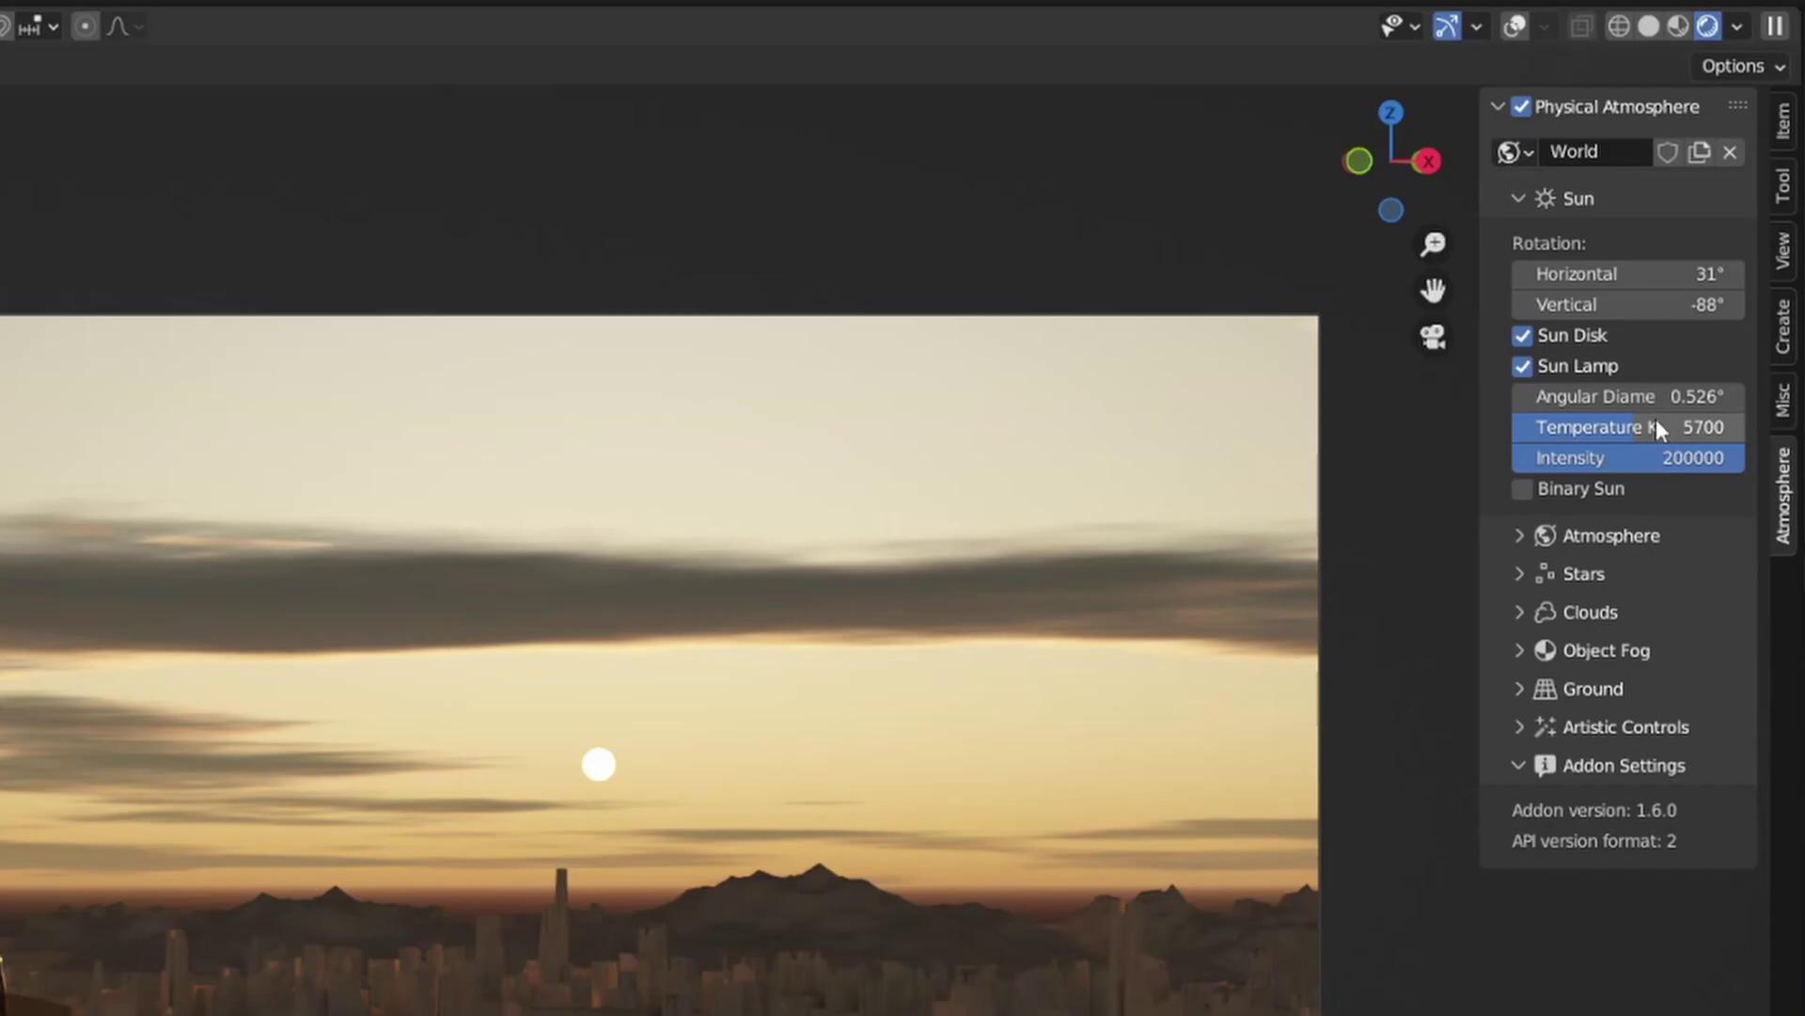
Set the sun's temperature to 4000 K
left_click(1538, 238)
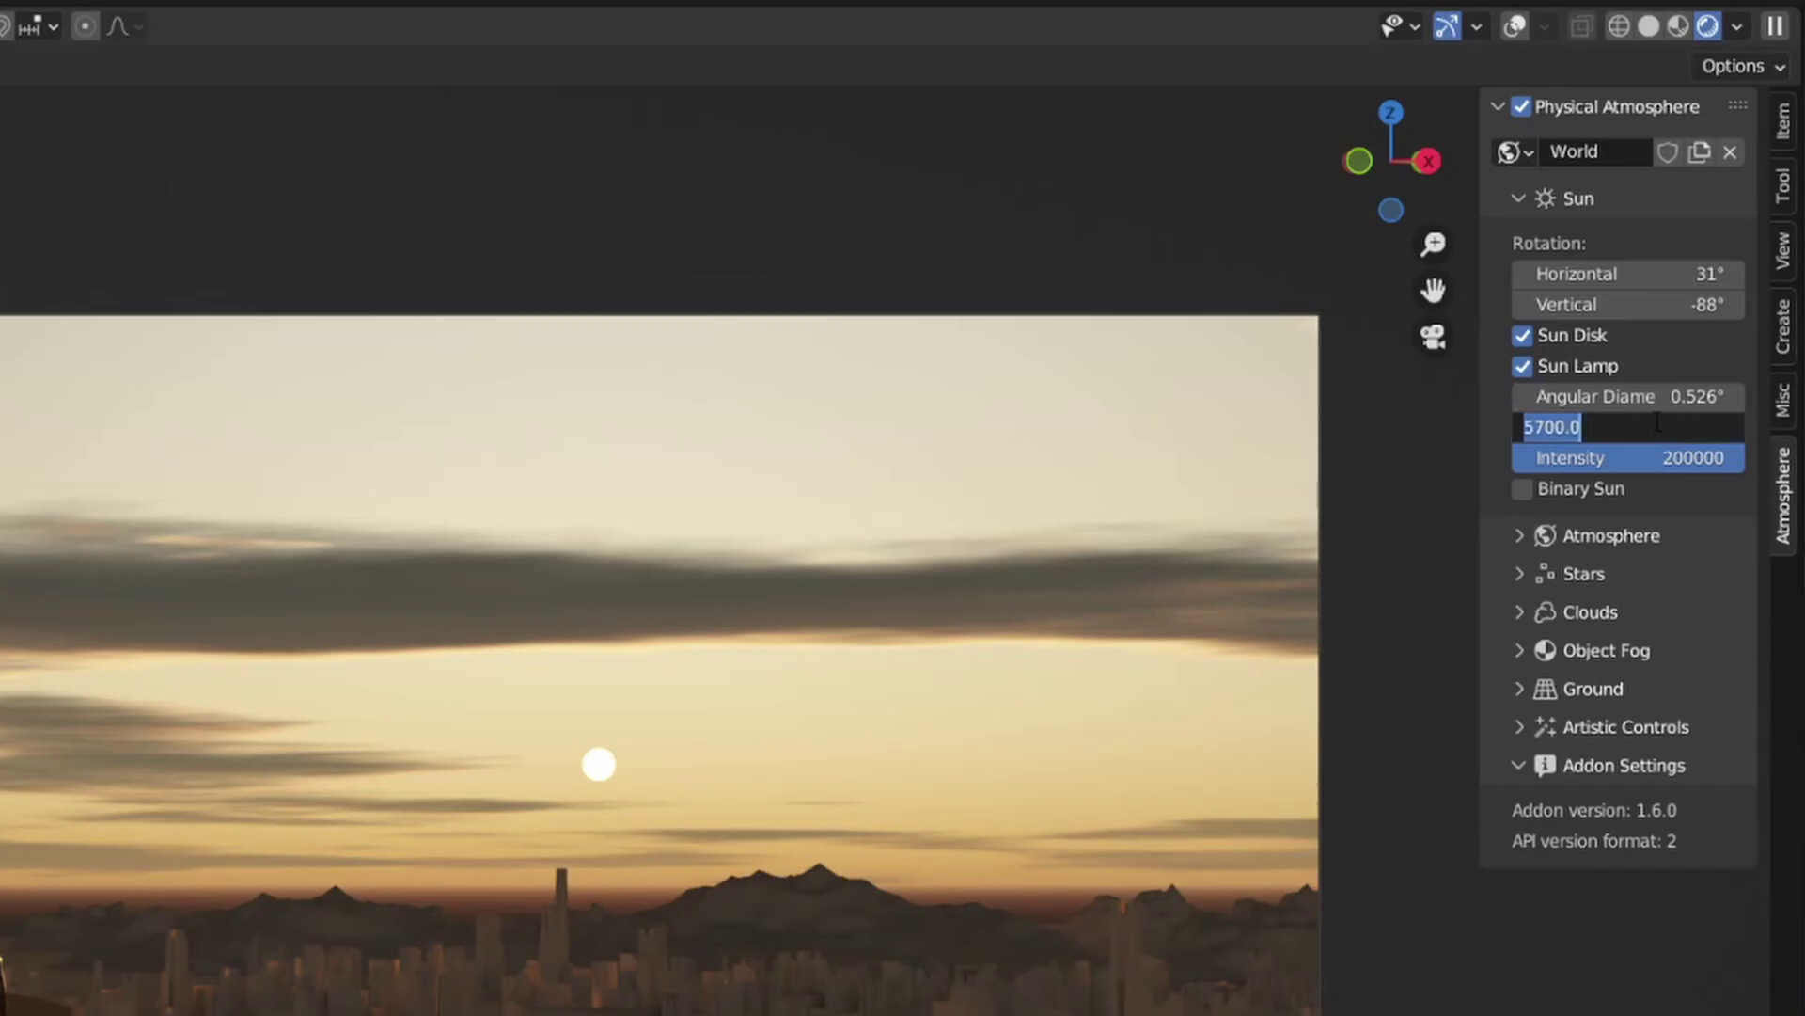
type("4000")
key("Return")
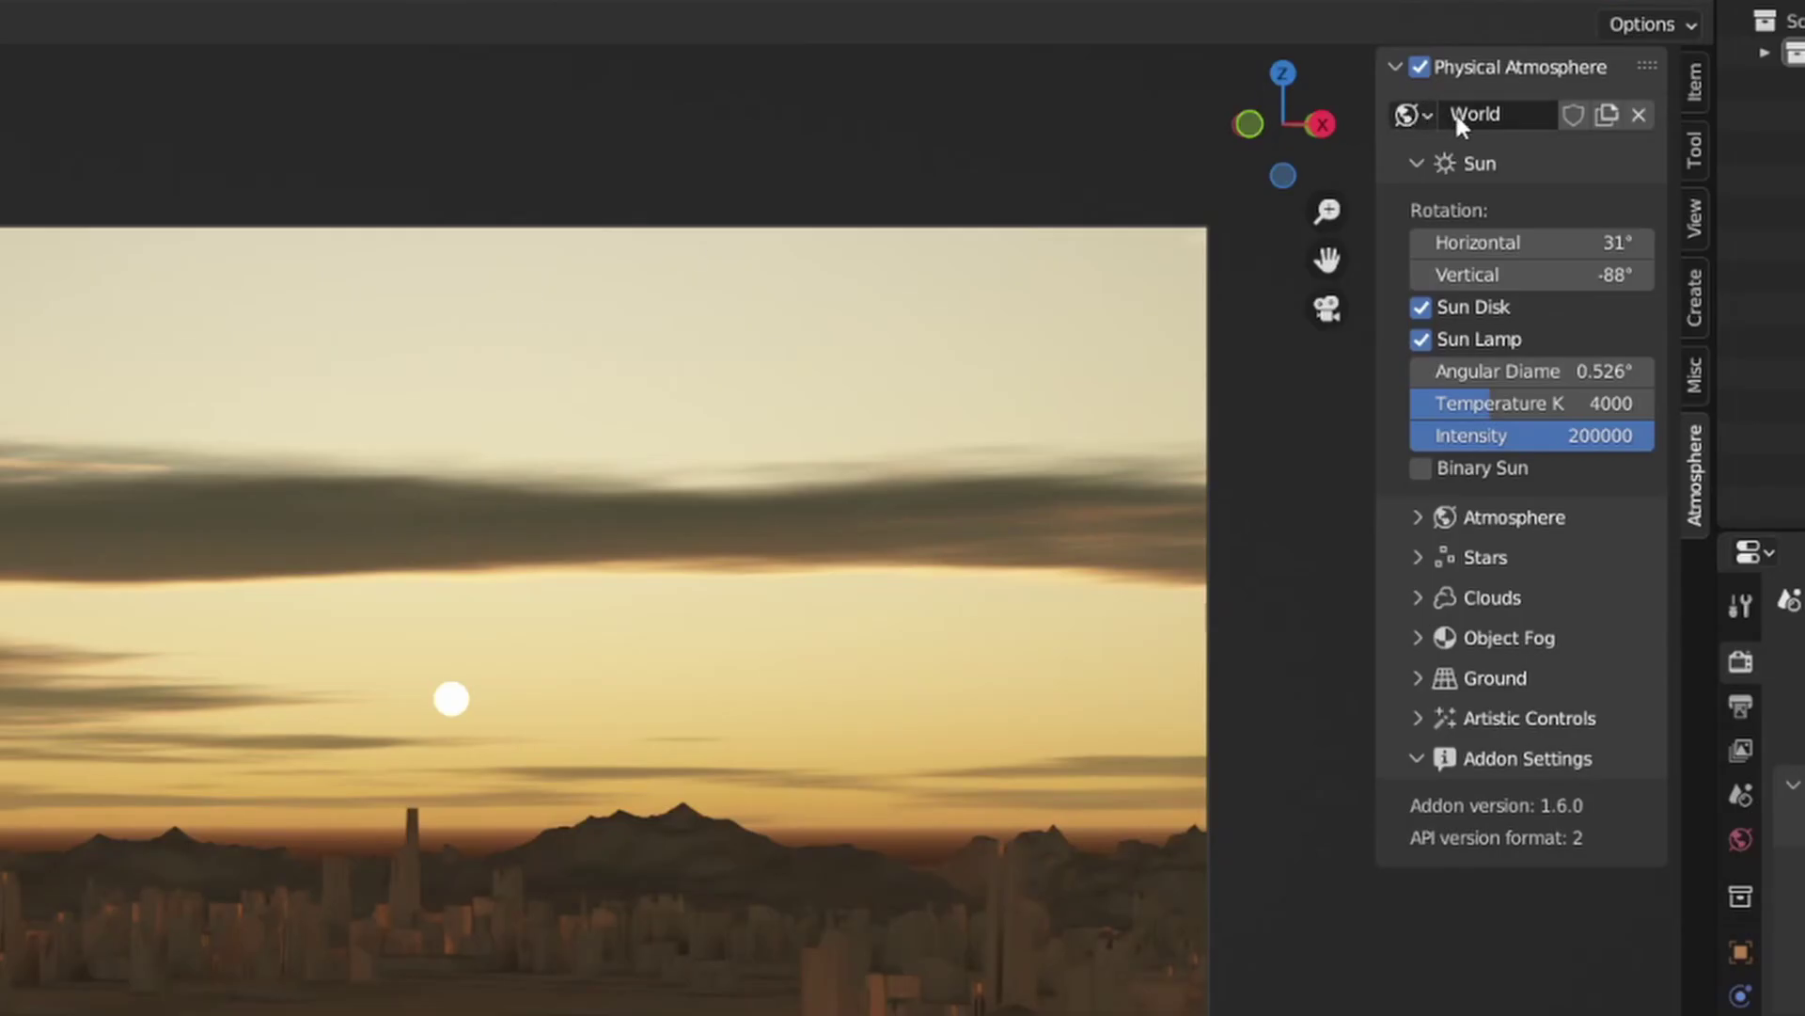
Enable Binary Sun, drag its Distance to 0.296, and collapse the Sun and Binary Sun panels
left_click(1421, 470)
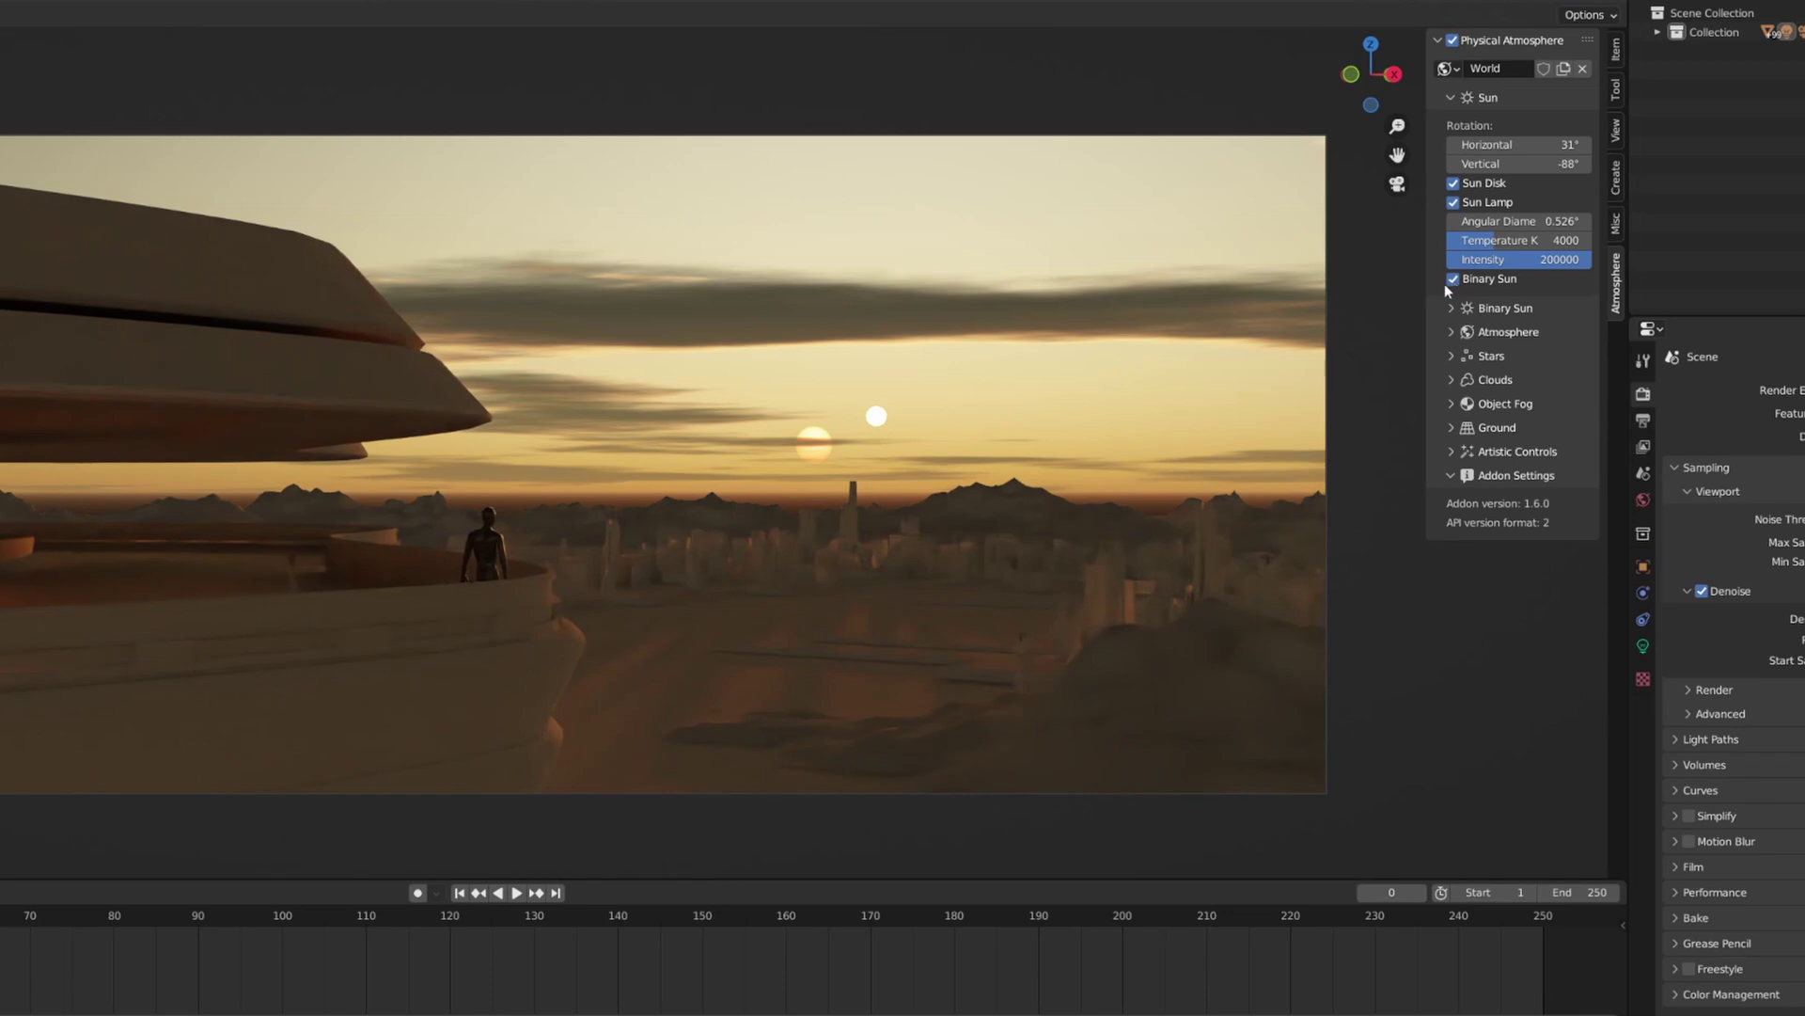
left_click(1453, 309)
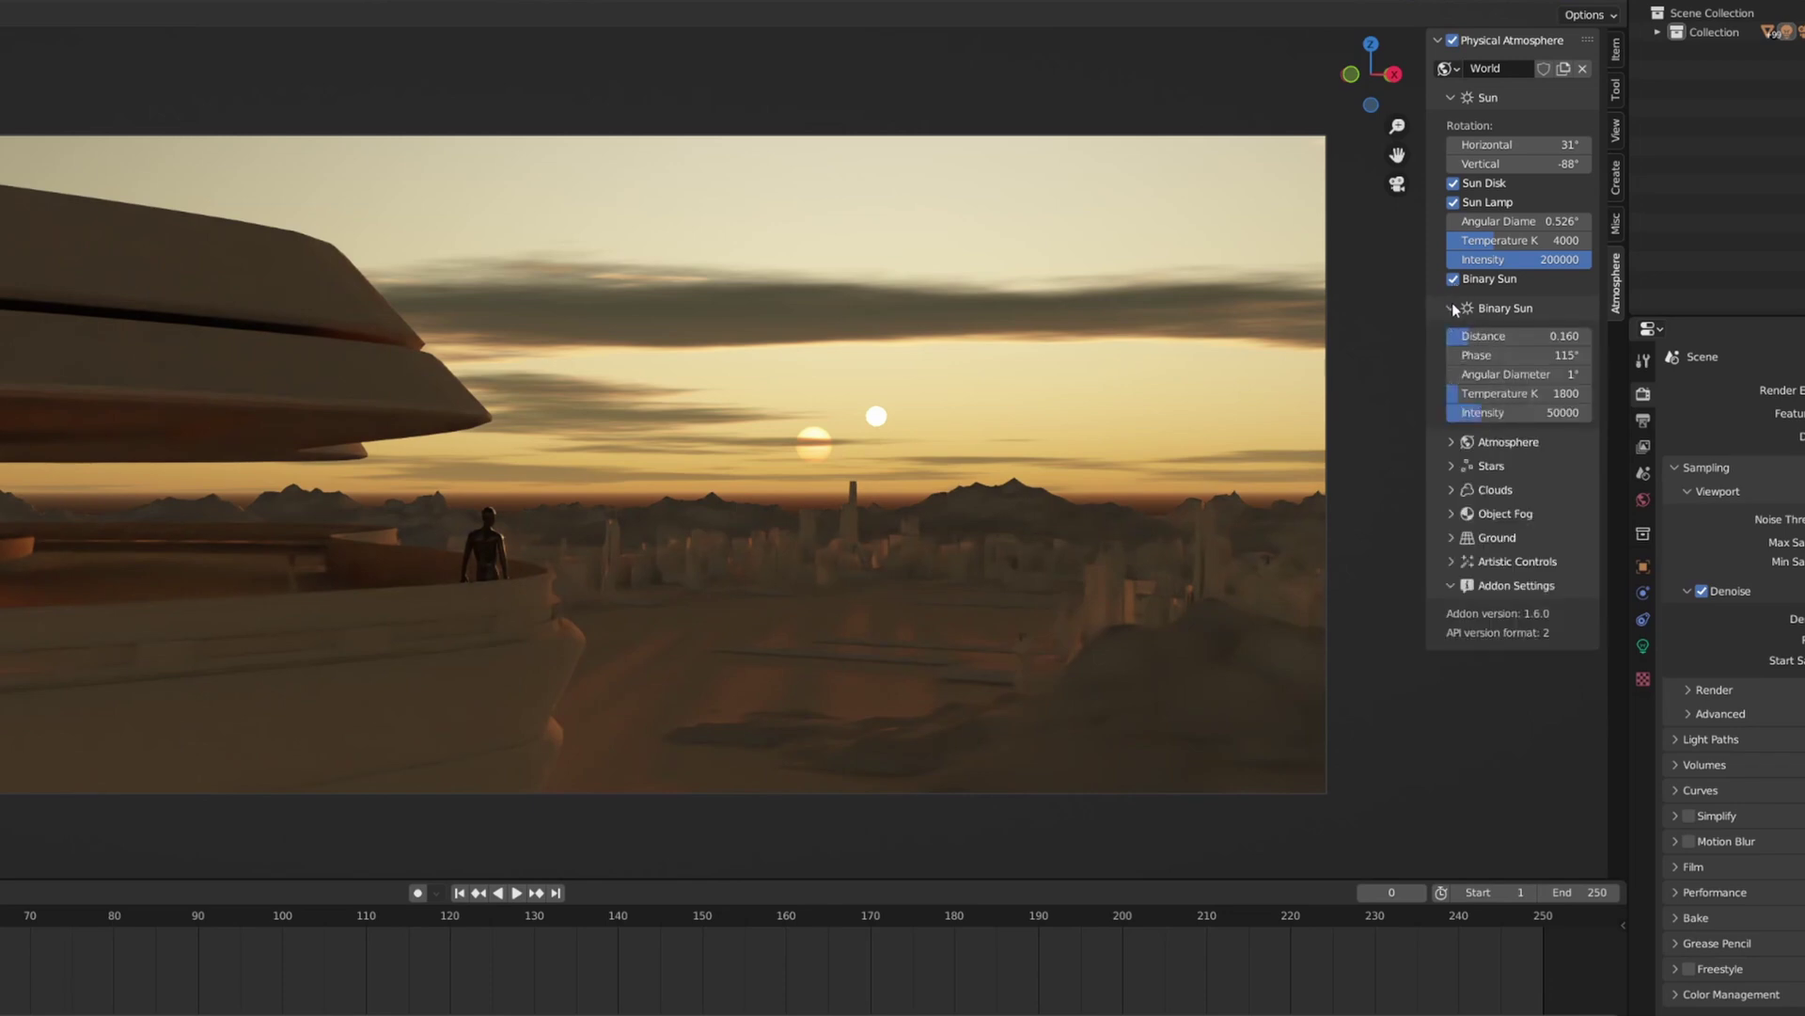
mouse_move(1485, 337)
left_mouse_down()
mouse_move(1613, 337)
mouse_move(1499, 337)
left_mouse_up()
left_click_drag(1488, 97, 1492, 126)
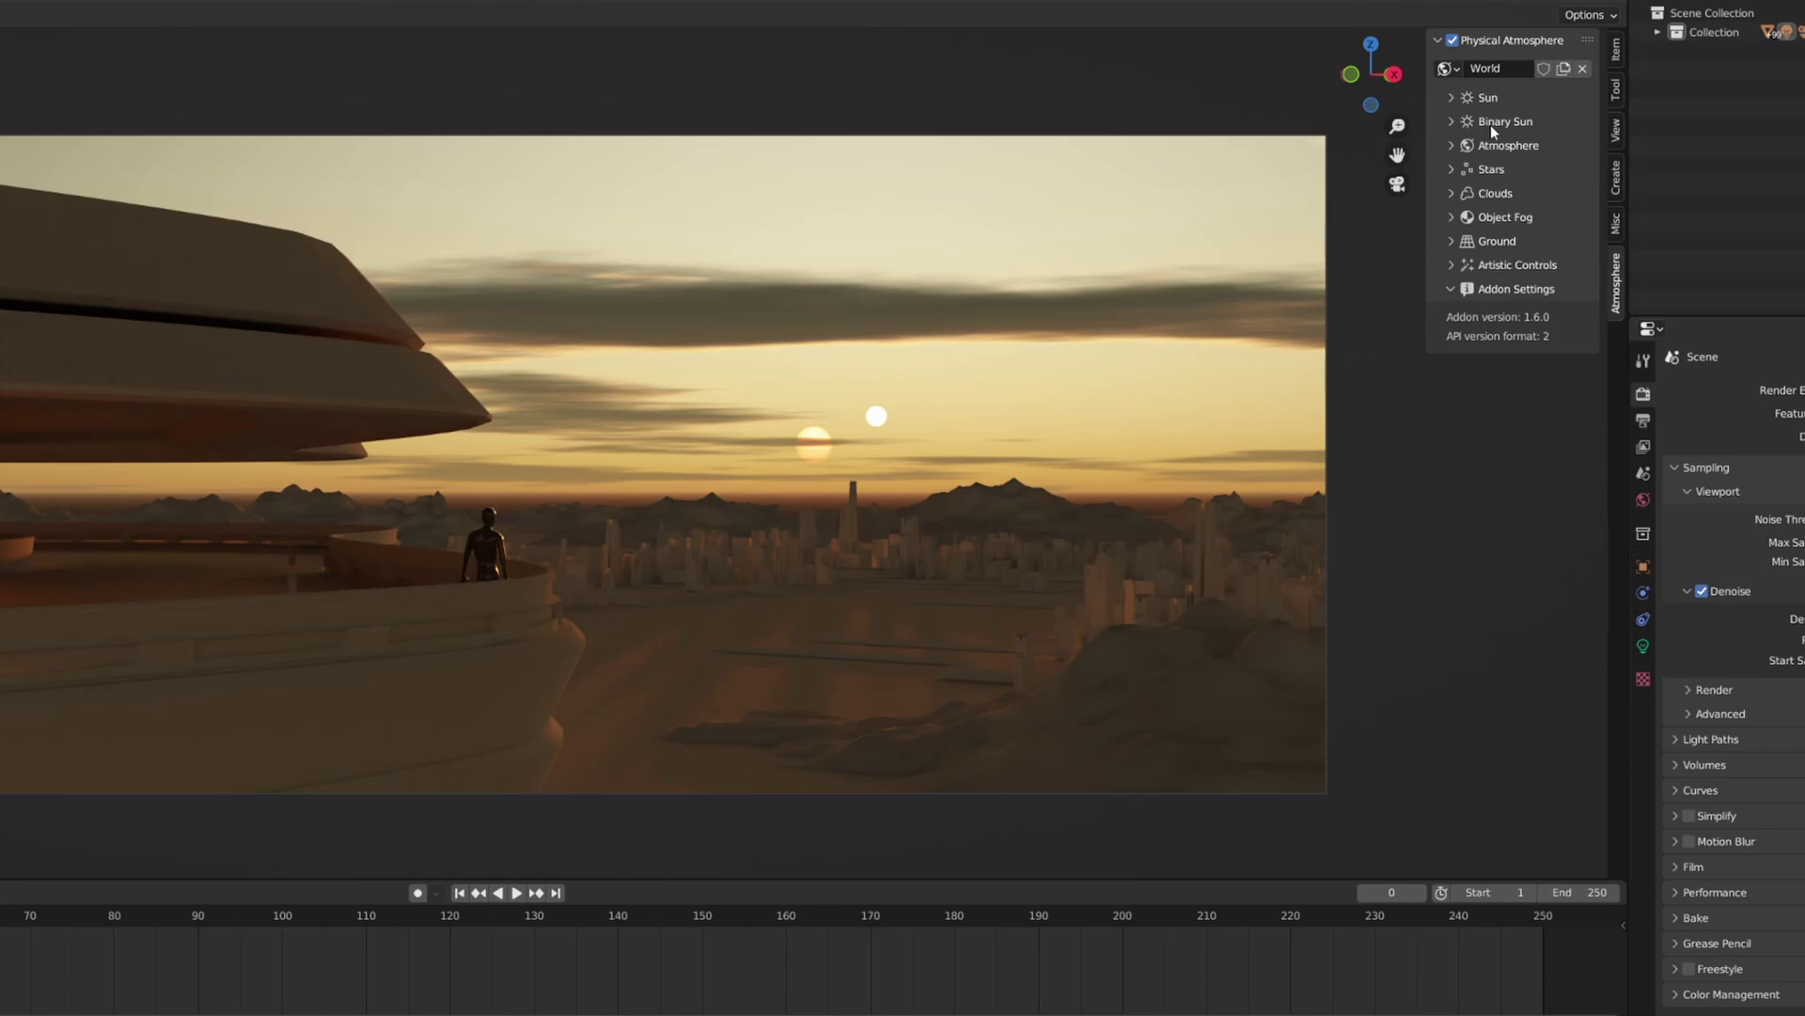
Set the atmosphere Density to 1.7
left_click(1508, 144)
left_click(1482, 173)
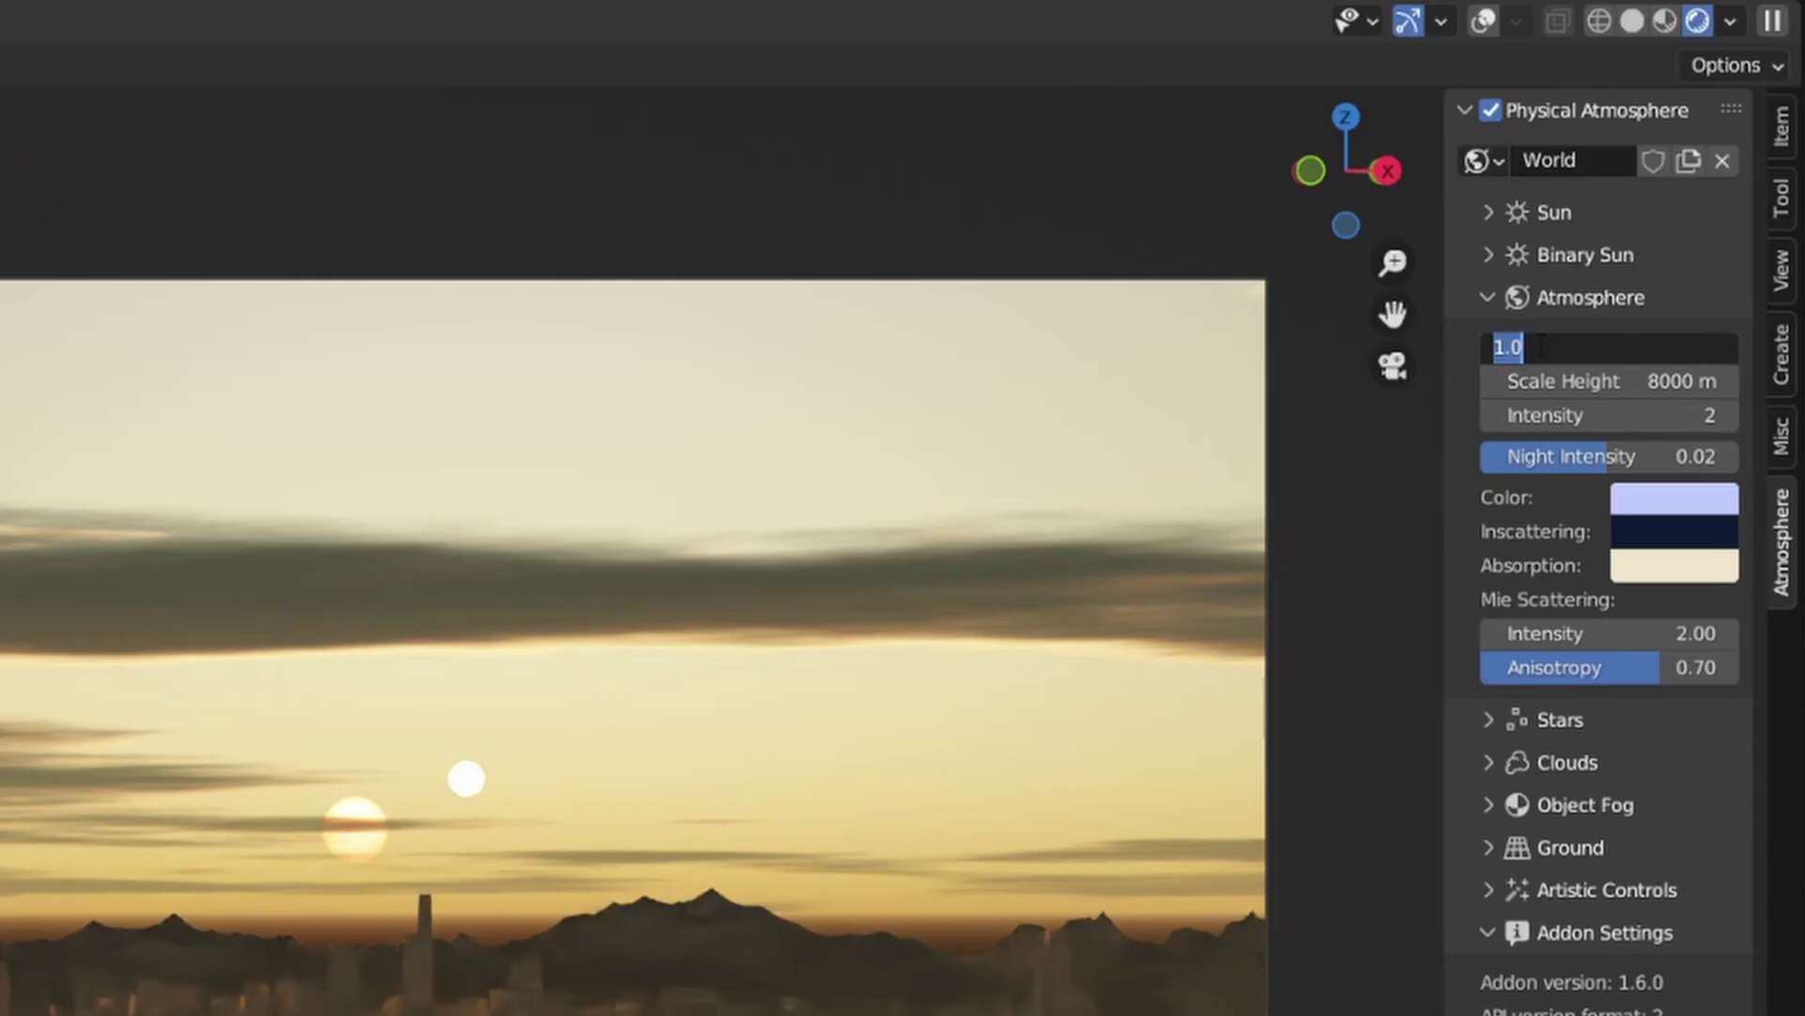
type("1.7")
key("Return")
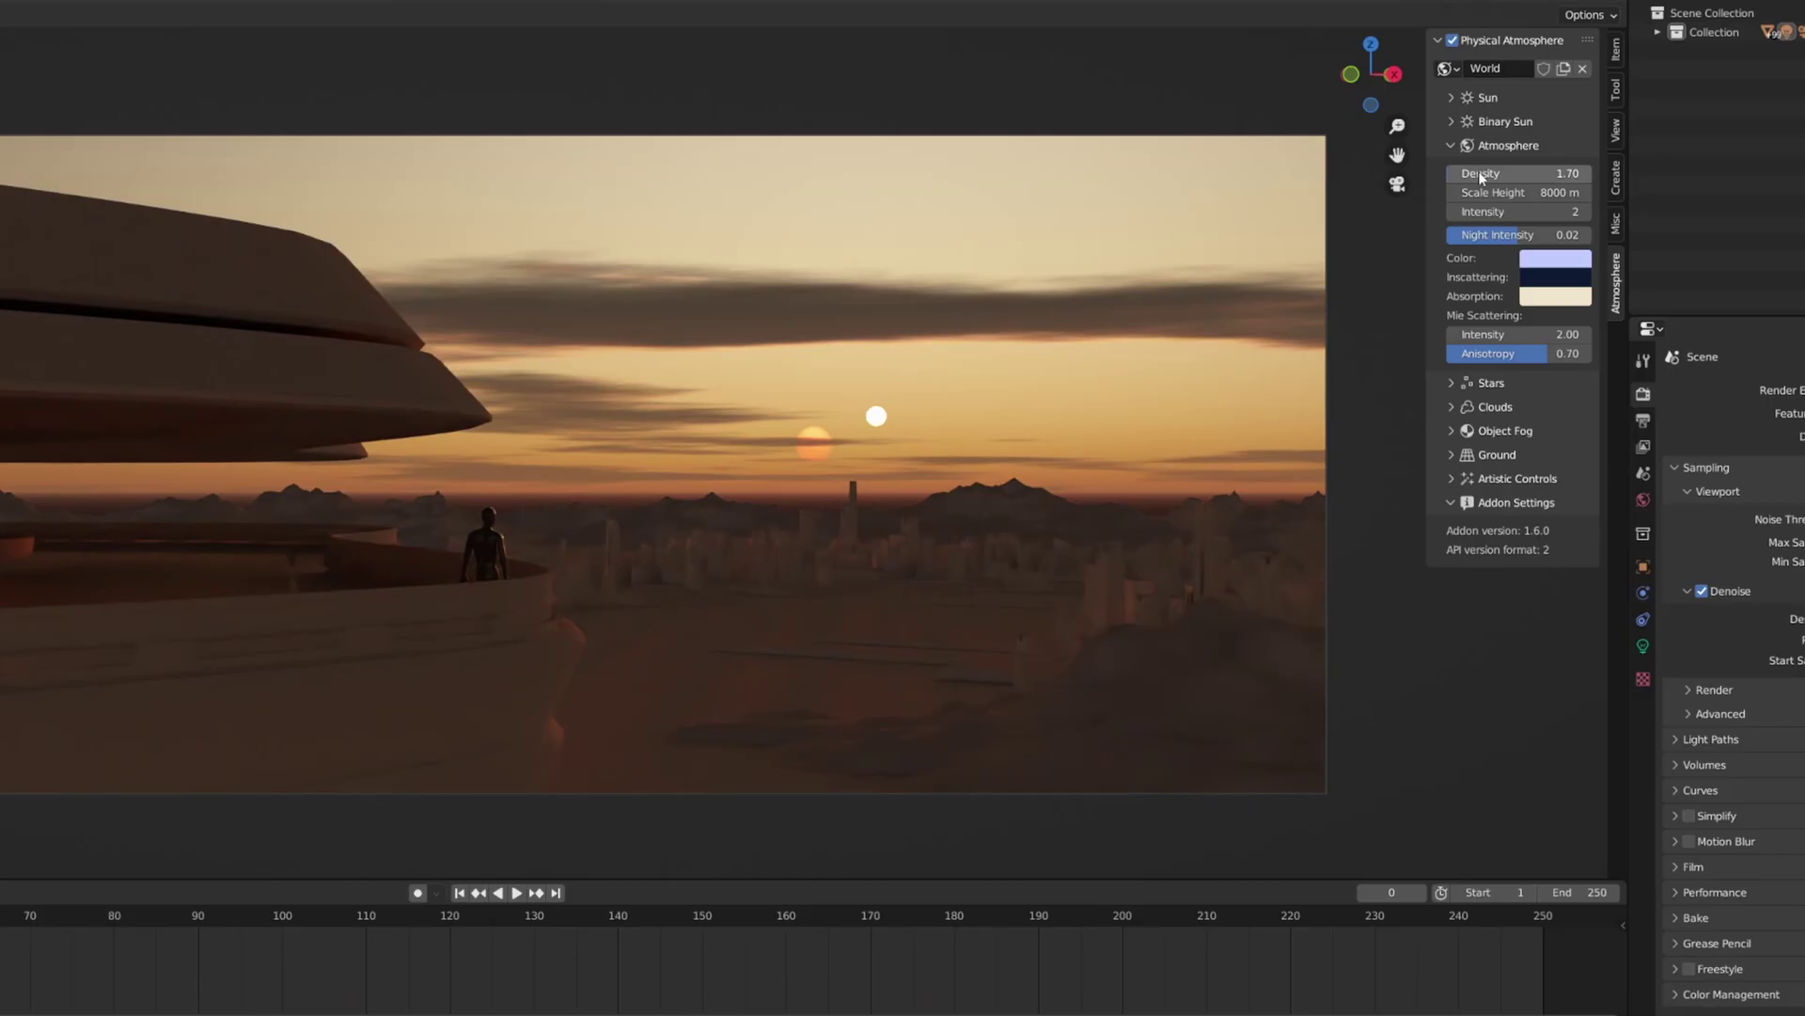
Change the atmosphere Color to a pink hue on the colour wheel
left_click(1555, 258)
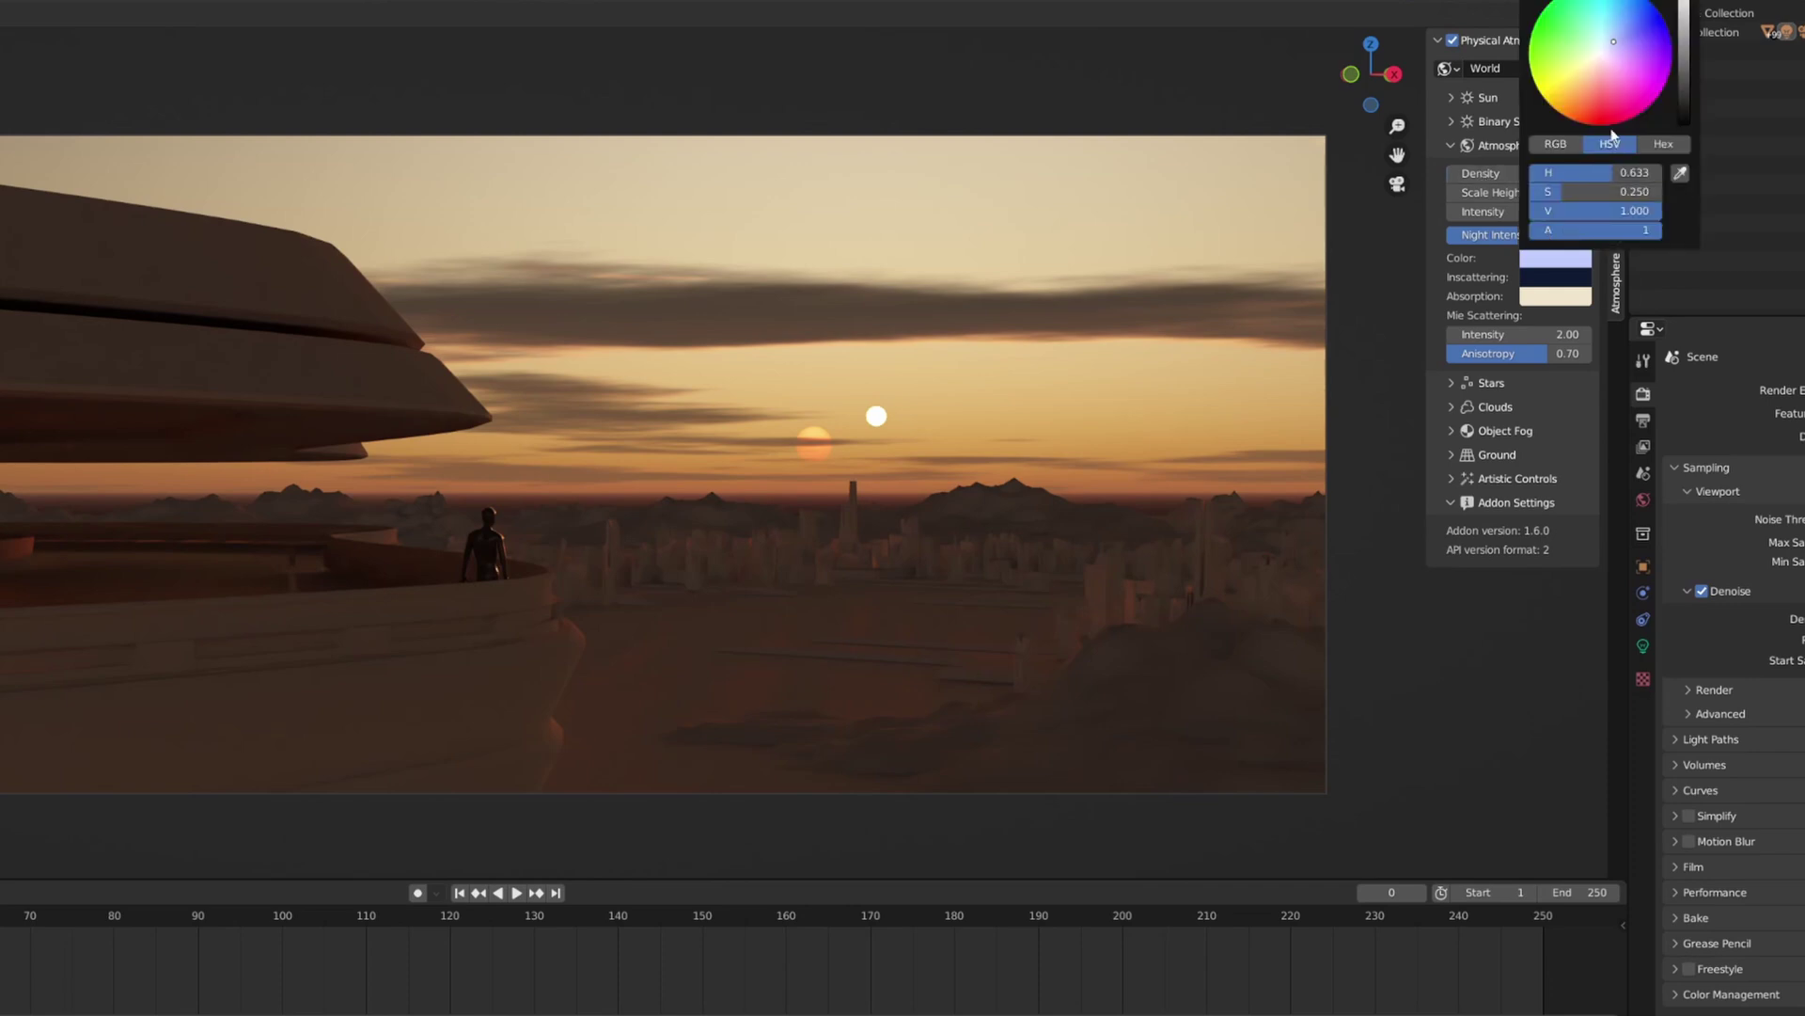
left_click(1615, 49)
left_click(1618, 73)
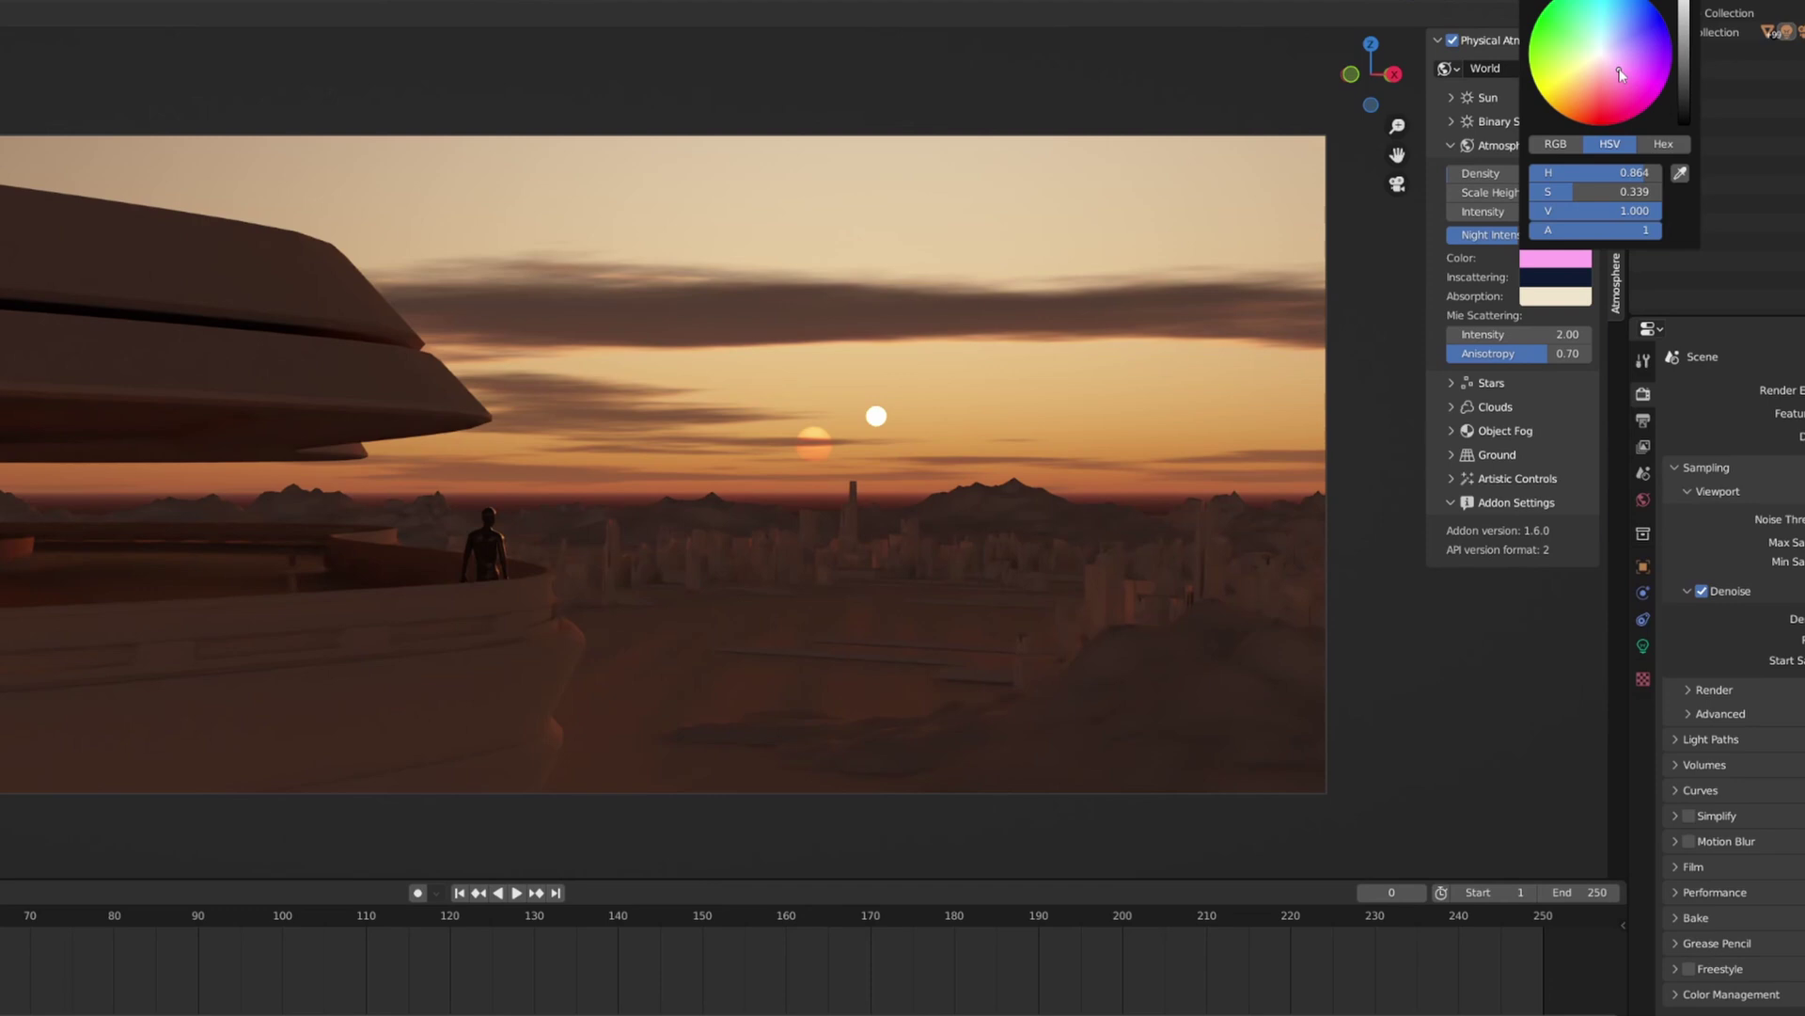
Raise the Stars Scale to 1.81
left_click(1504, 147)
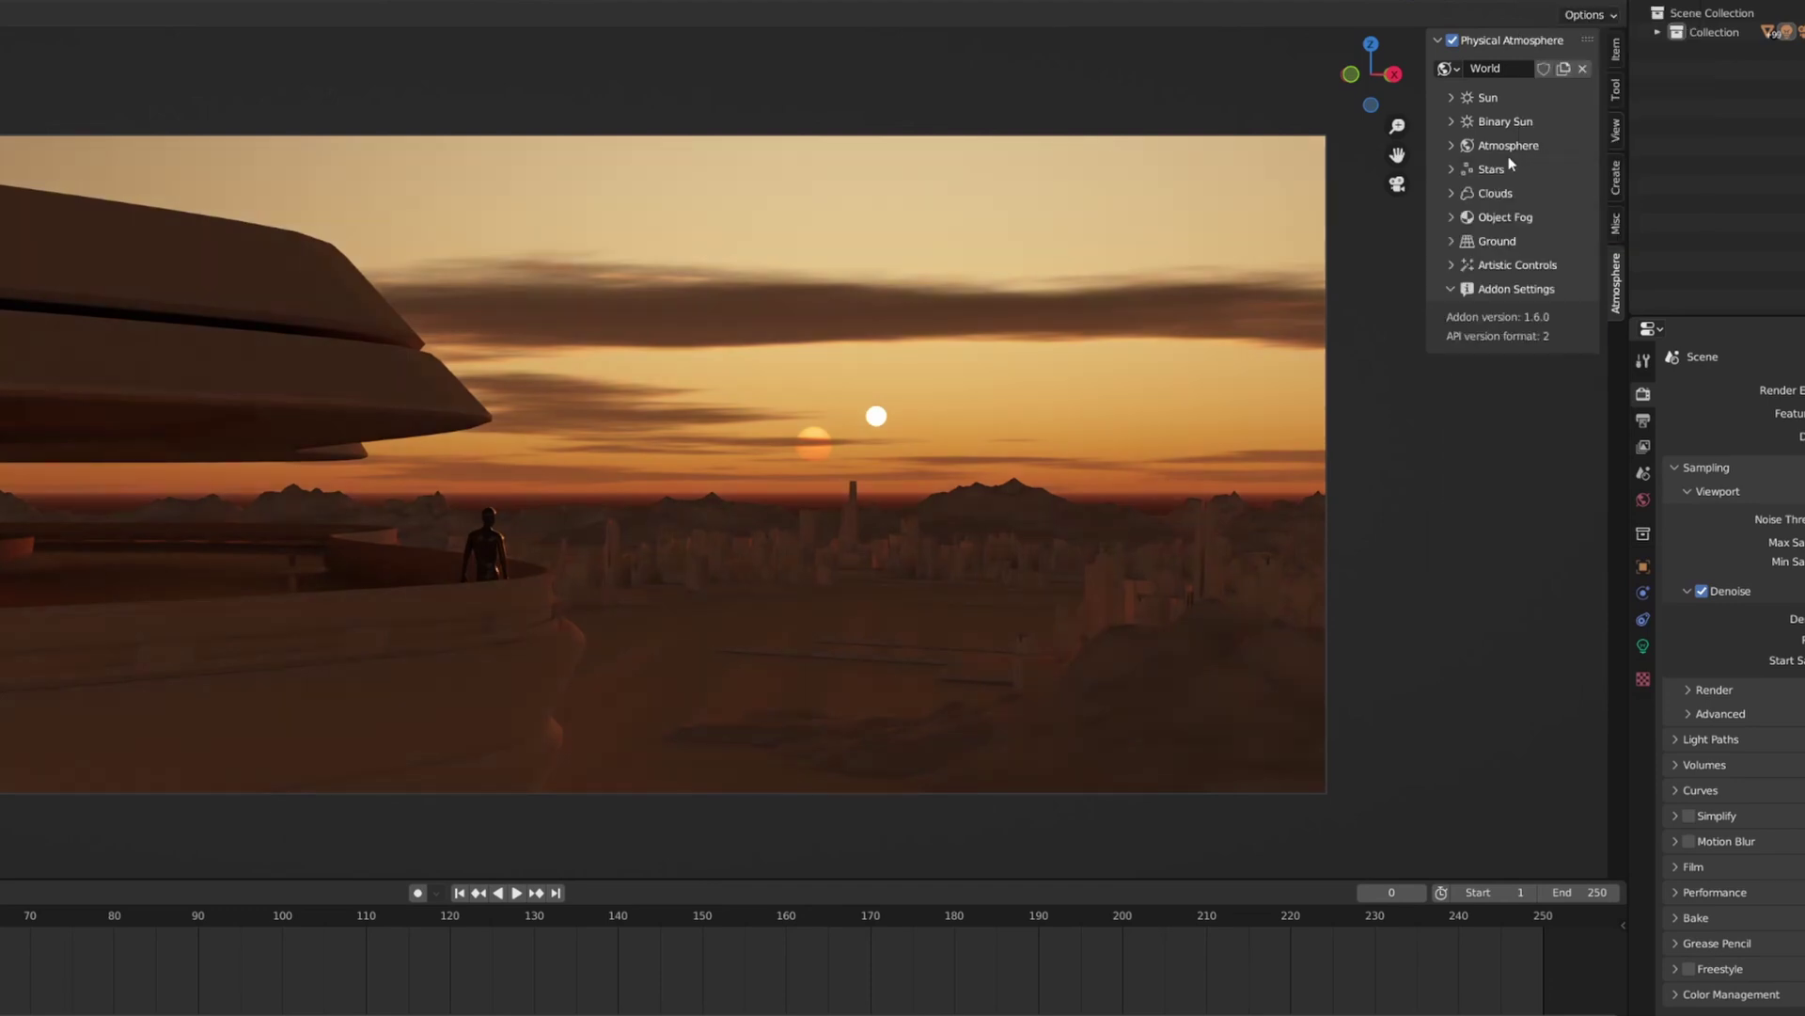
left_click(1510, 168)
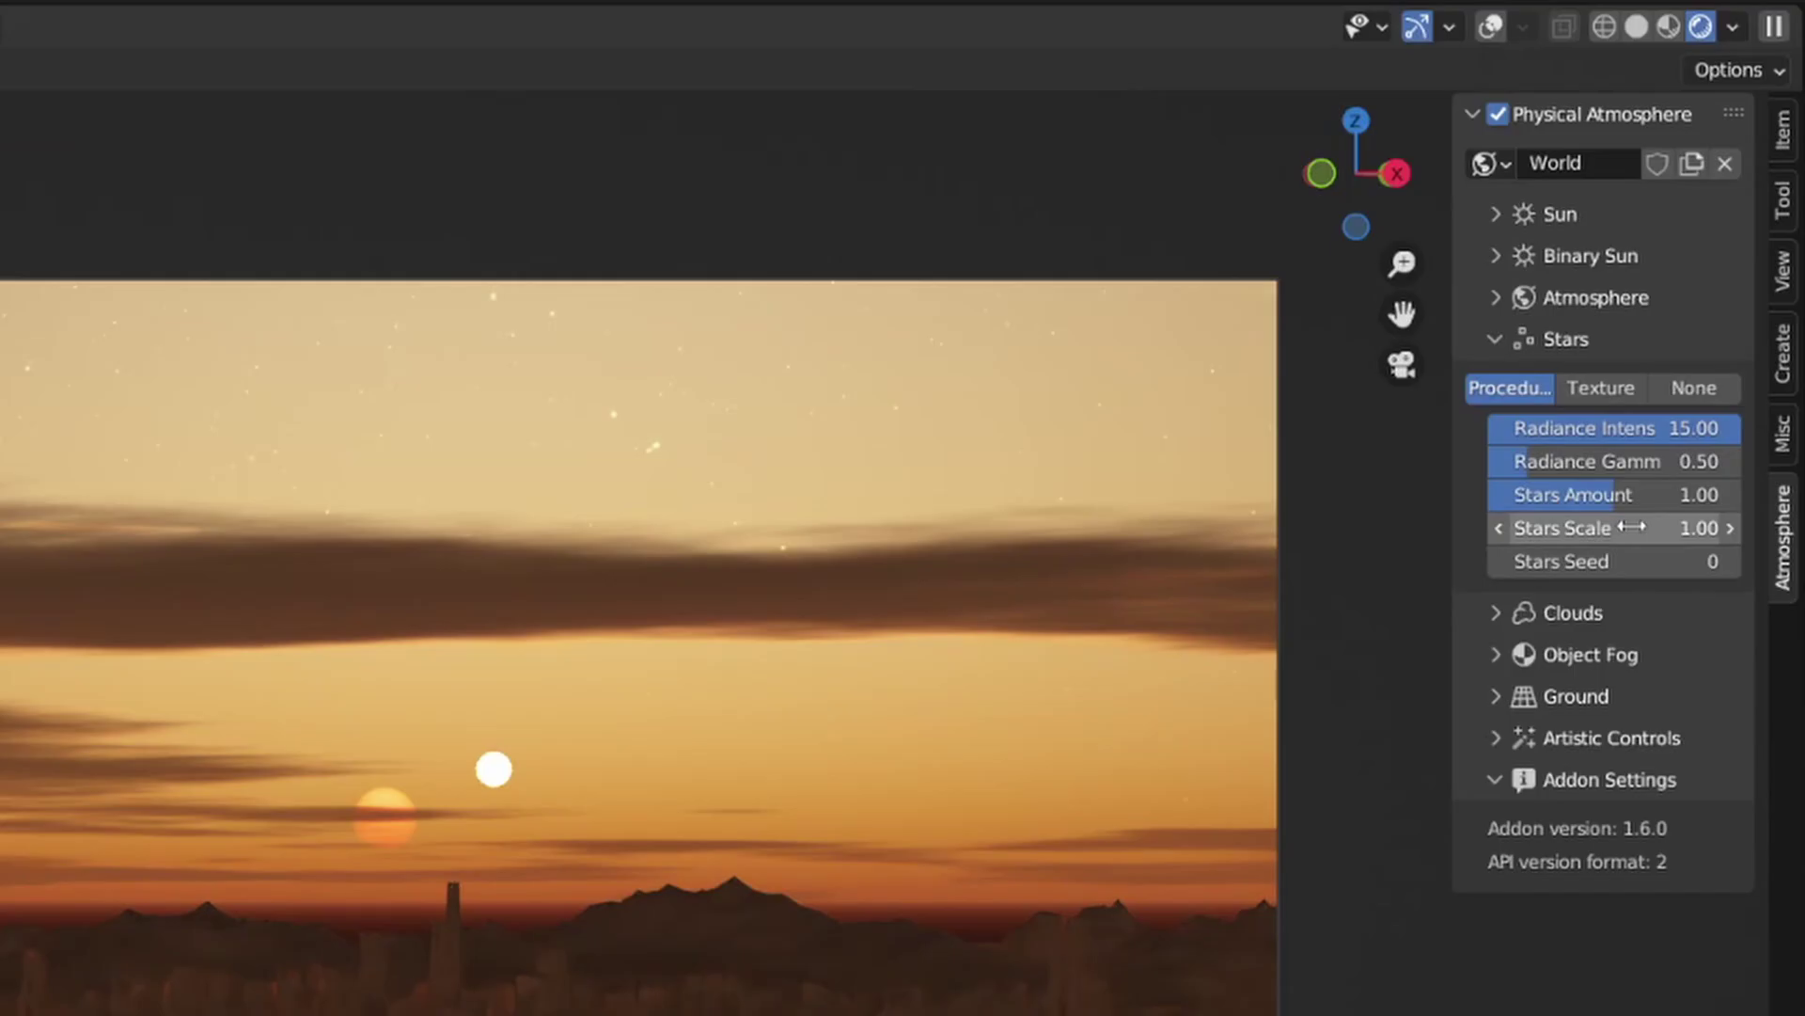
left_click_drag(1543, 278, 1622, 278)
left_click_drag(1633, 527, 1633, 528)
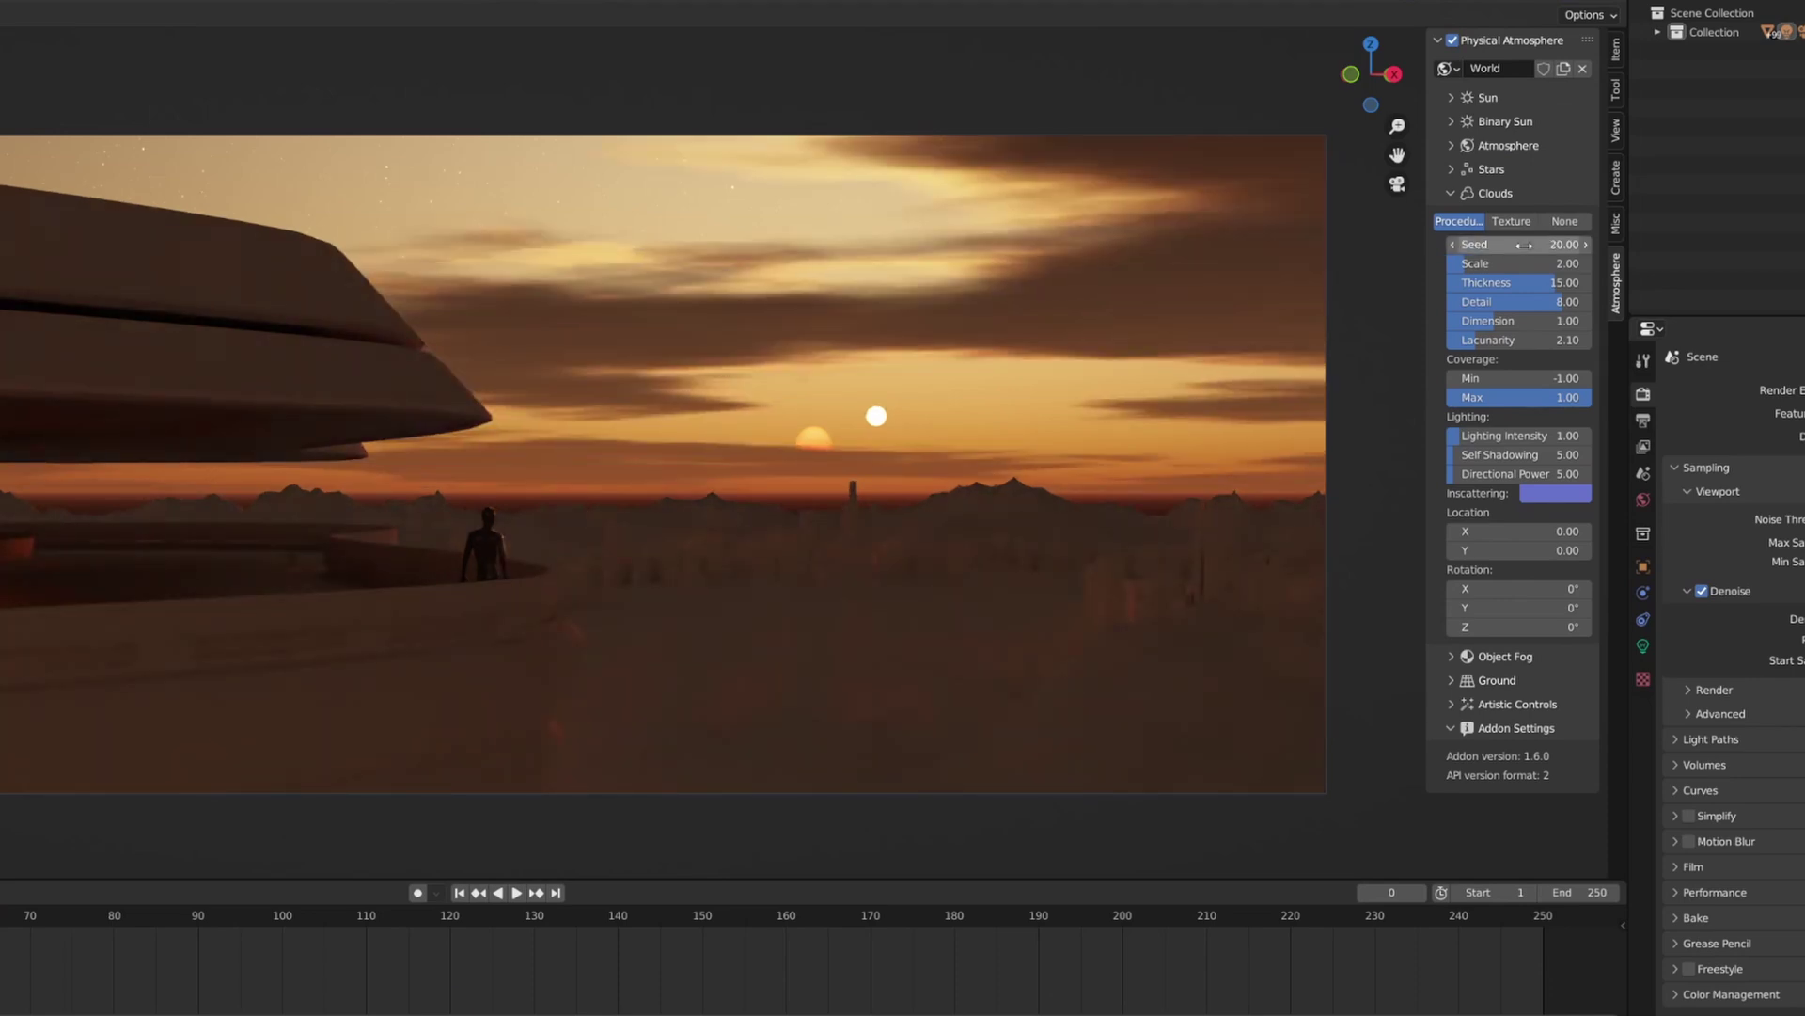
Apply Object Fog to the scene's materials, 3 of 7
left_click(1491, 193)
left_click(1476, 218)
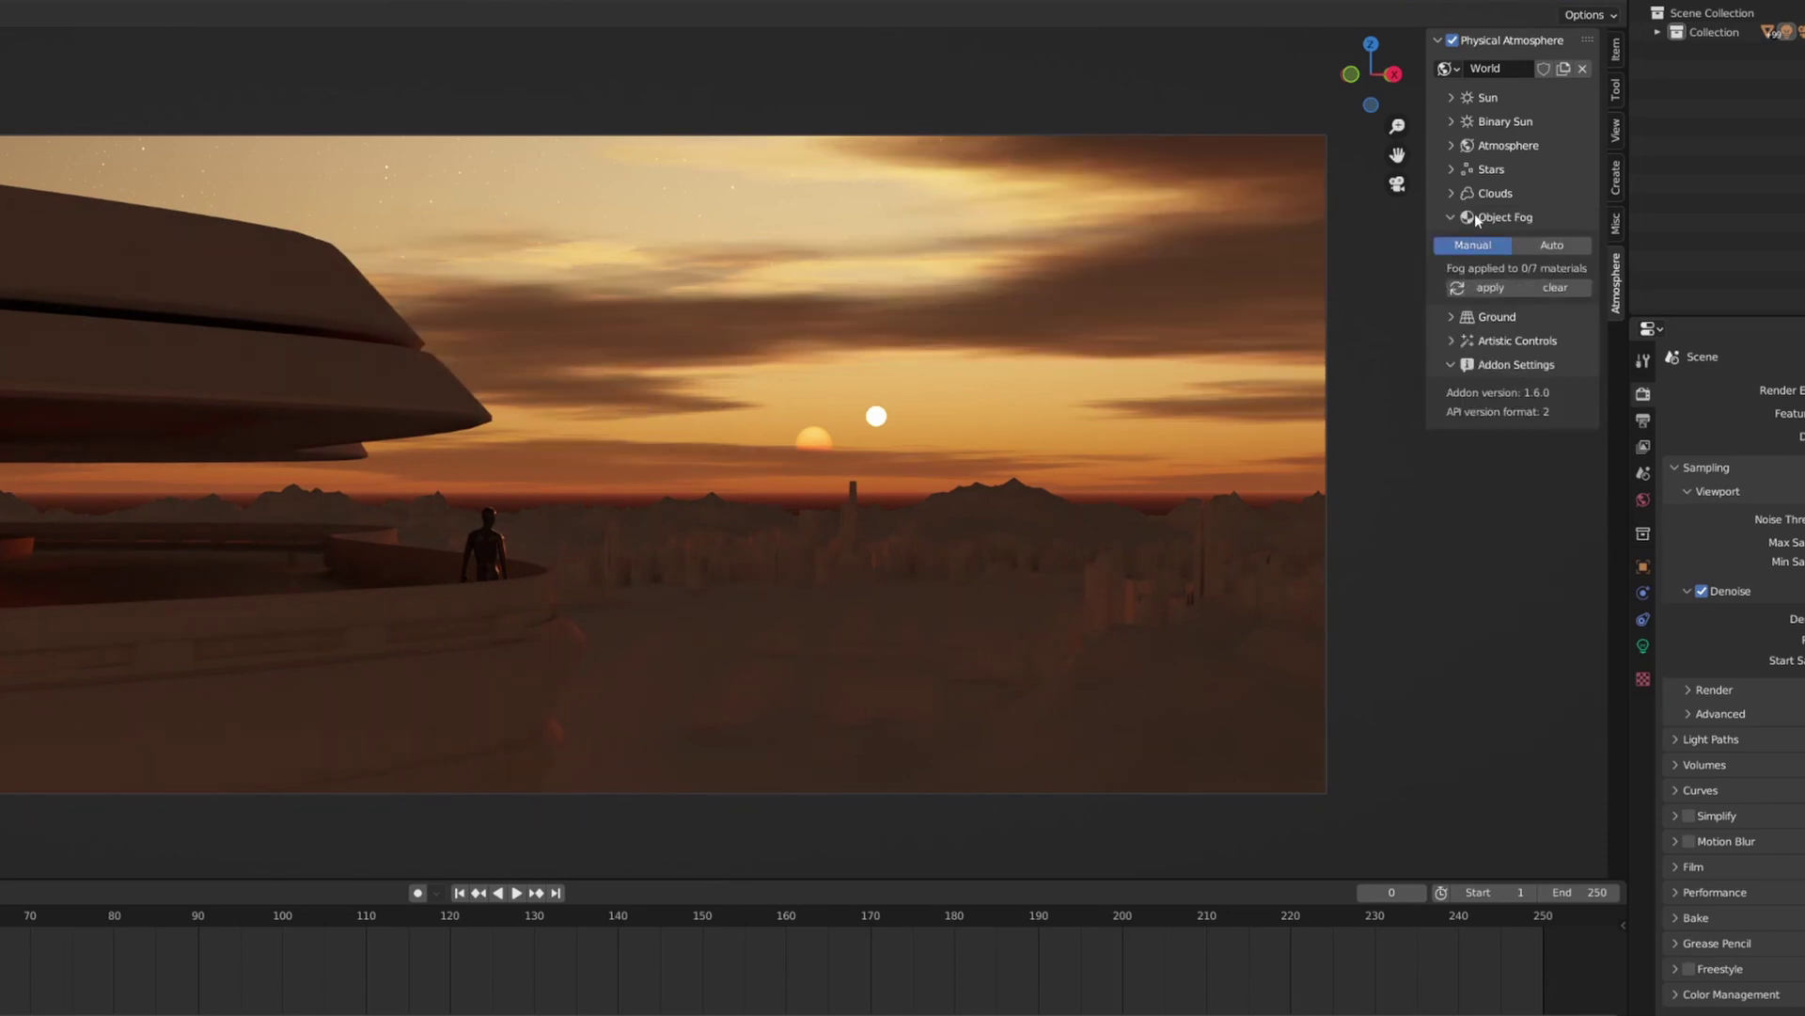
left_click(1470, 289)
Check the Ground Horizon Offset, leaving it at 0.00
left_click(1490, 317, "ctrl")
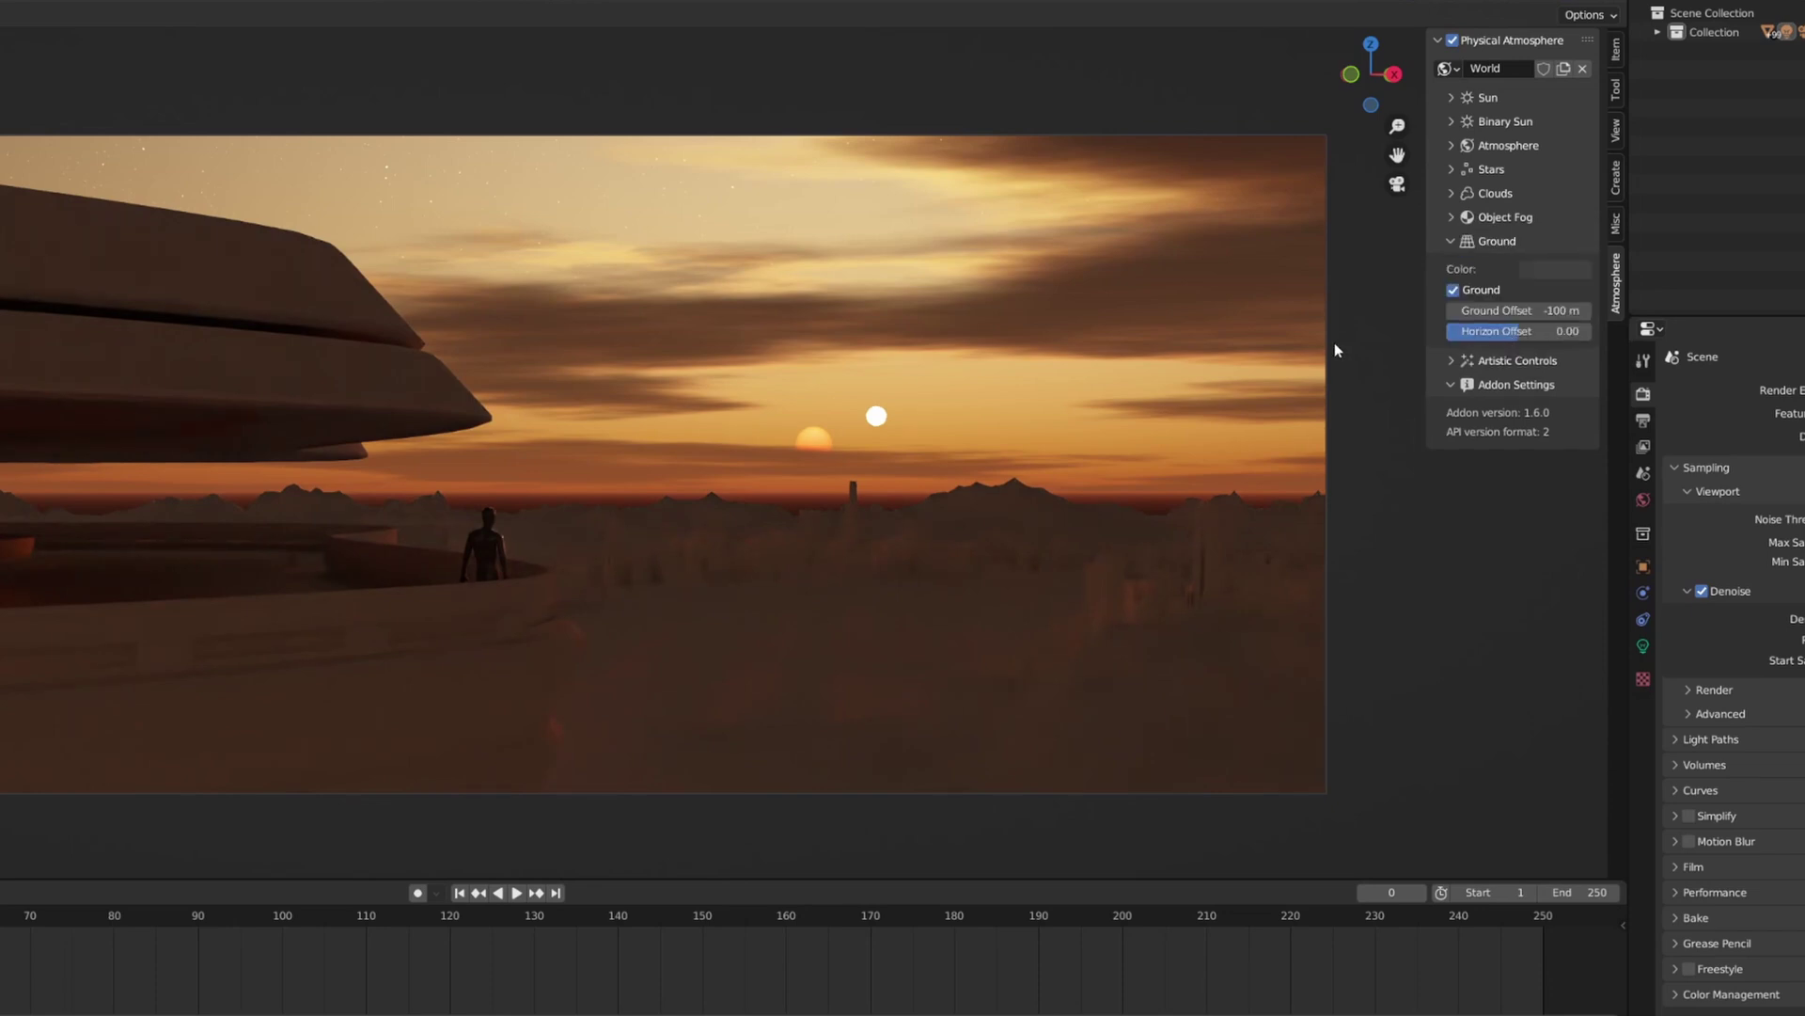
left_click(1547, 331)
key("Escape")
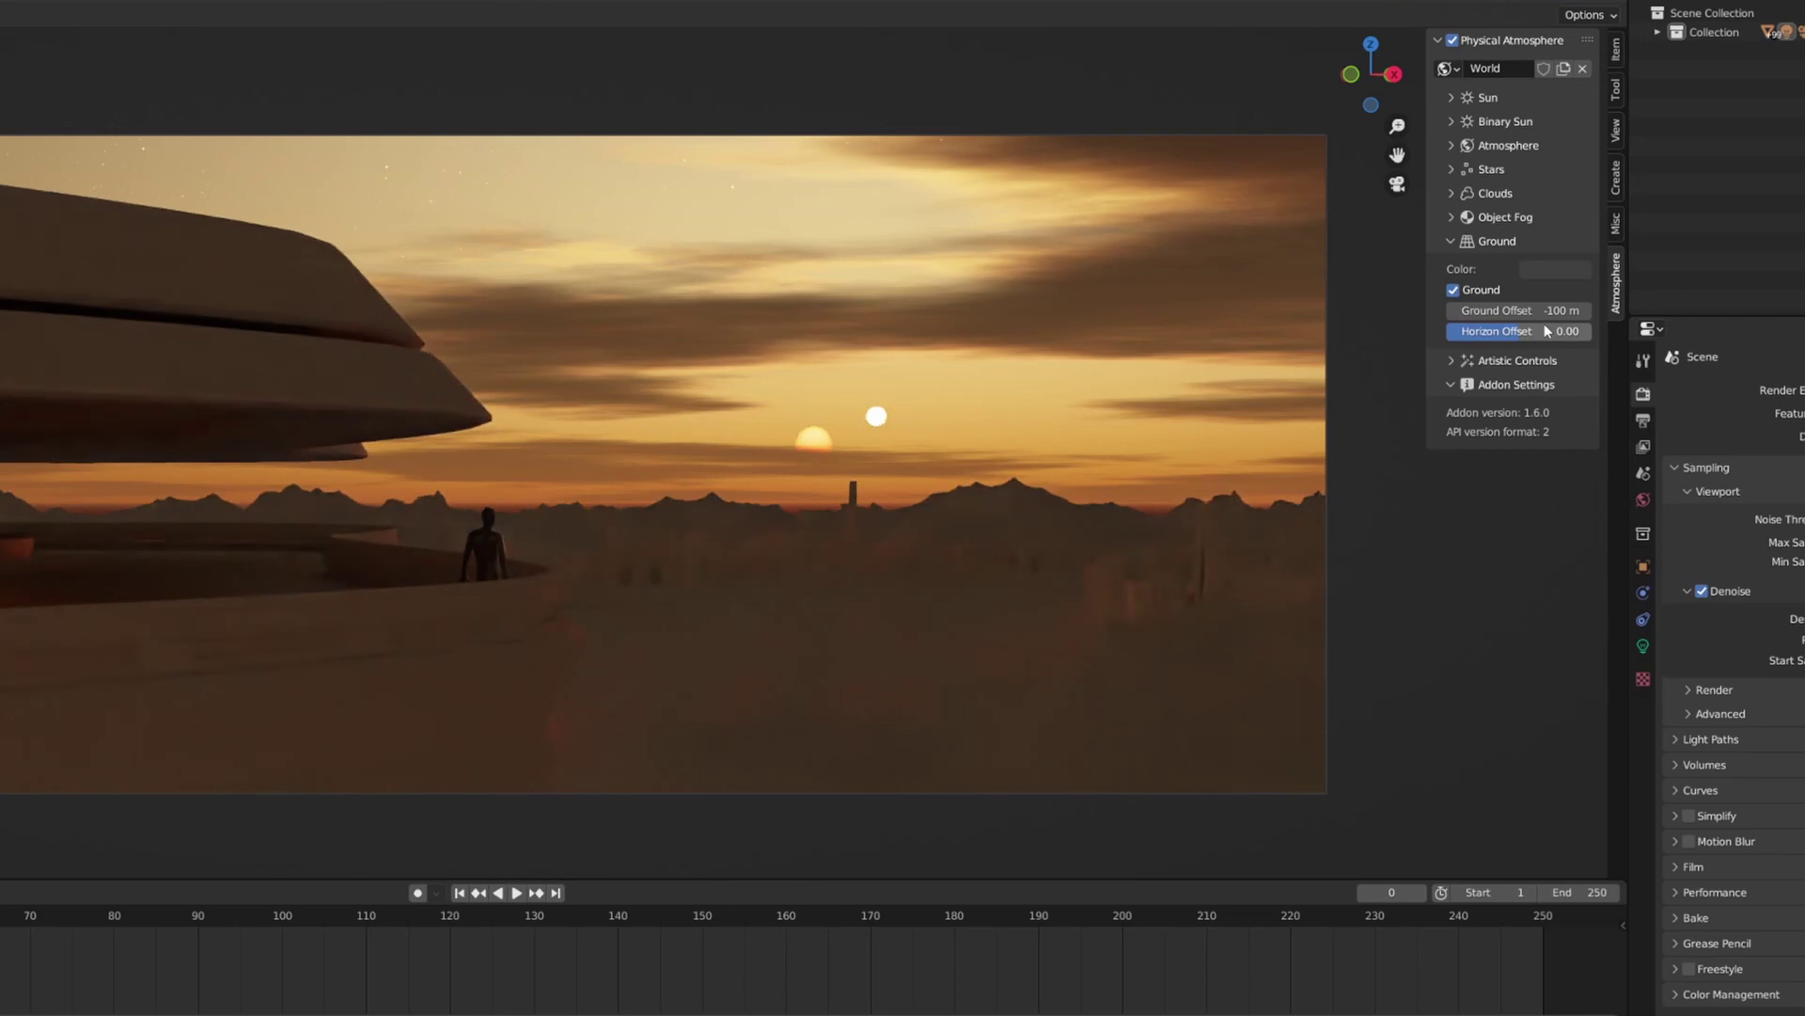
Set the Artistic Controls Distance Scalar to 1.5
left_click(1496, 241)
left_click(1491, 266)
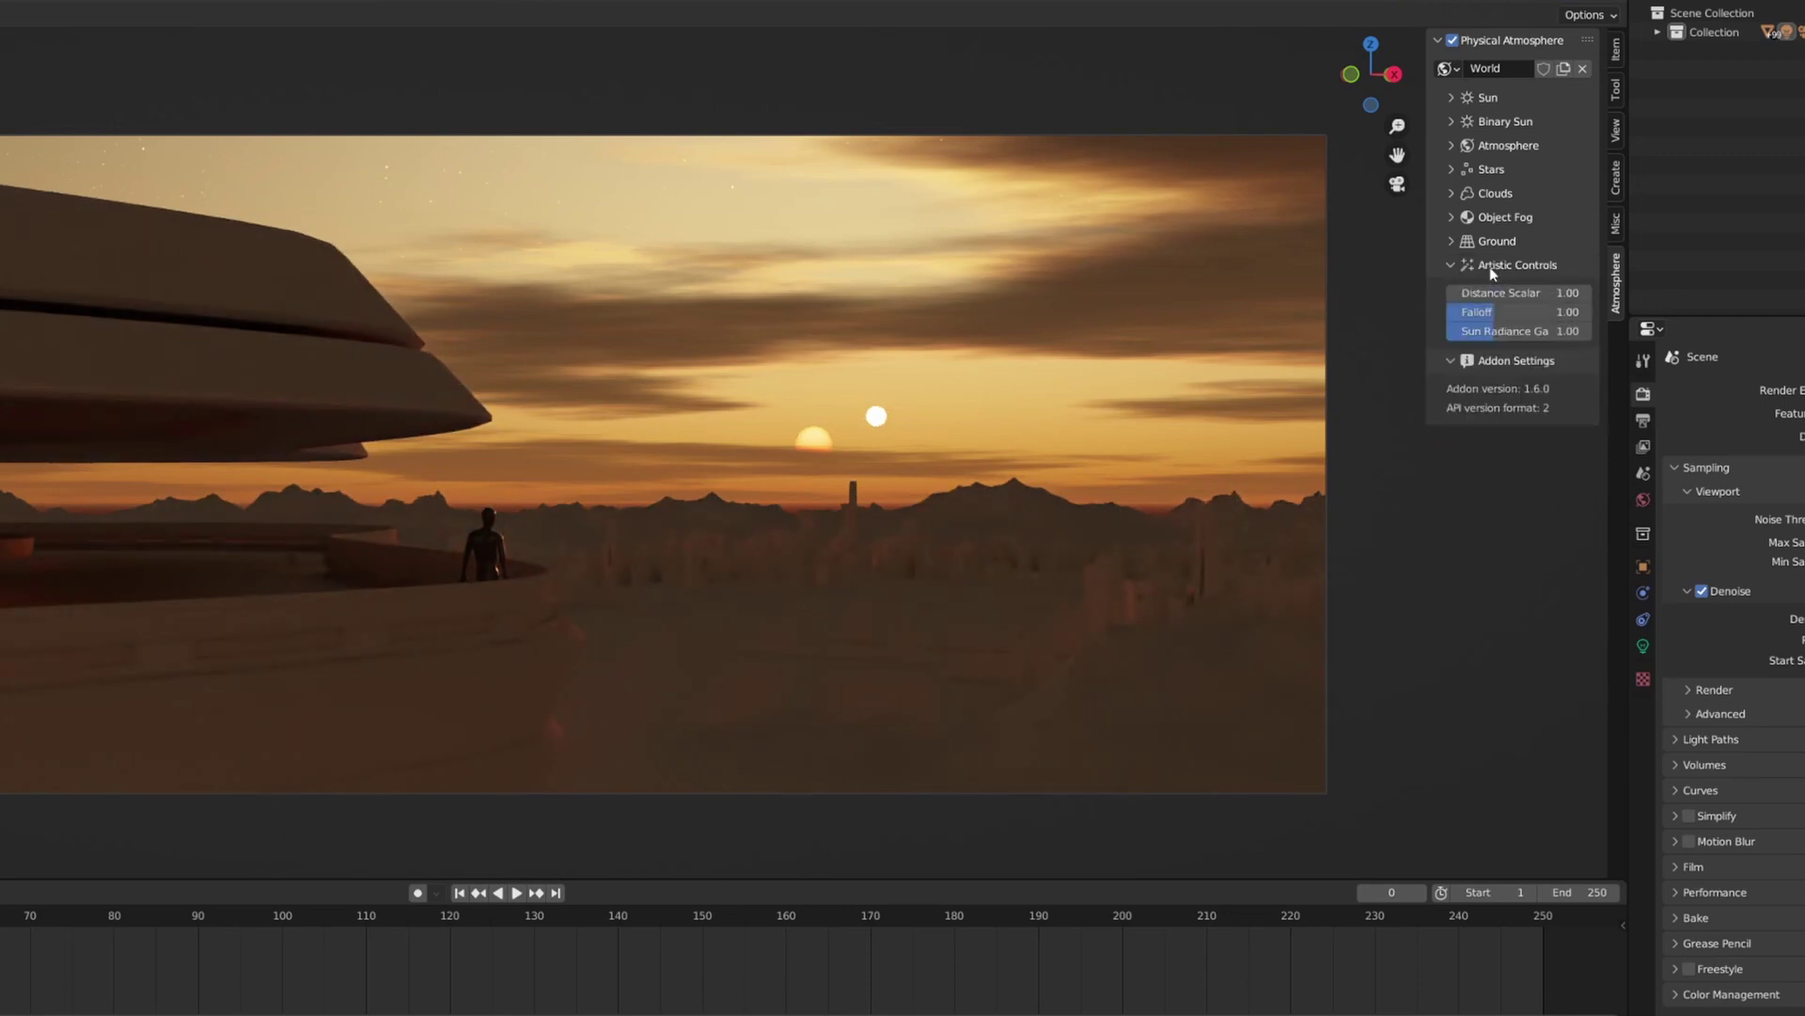
left_click(1505, 293)
type("1.5")
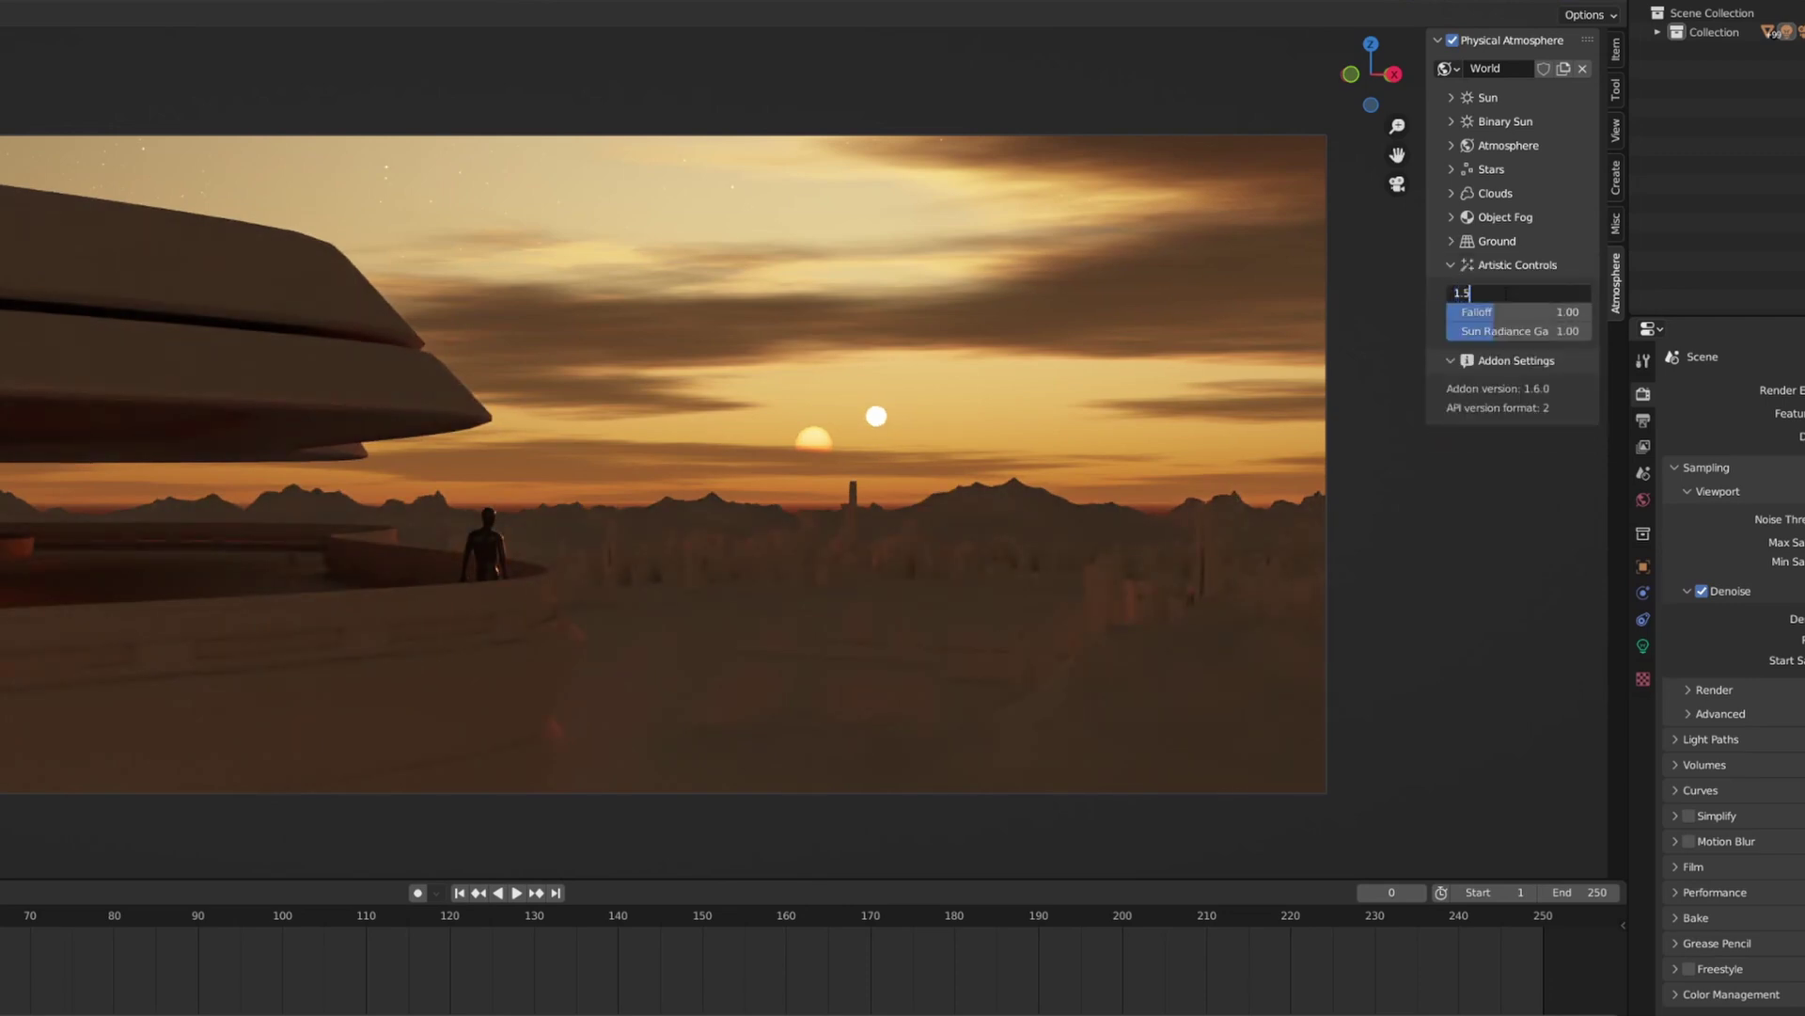
key("Return")
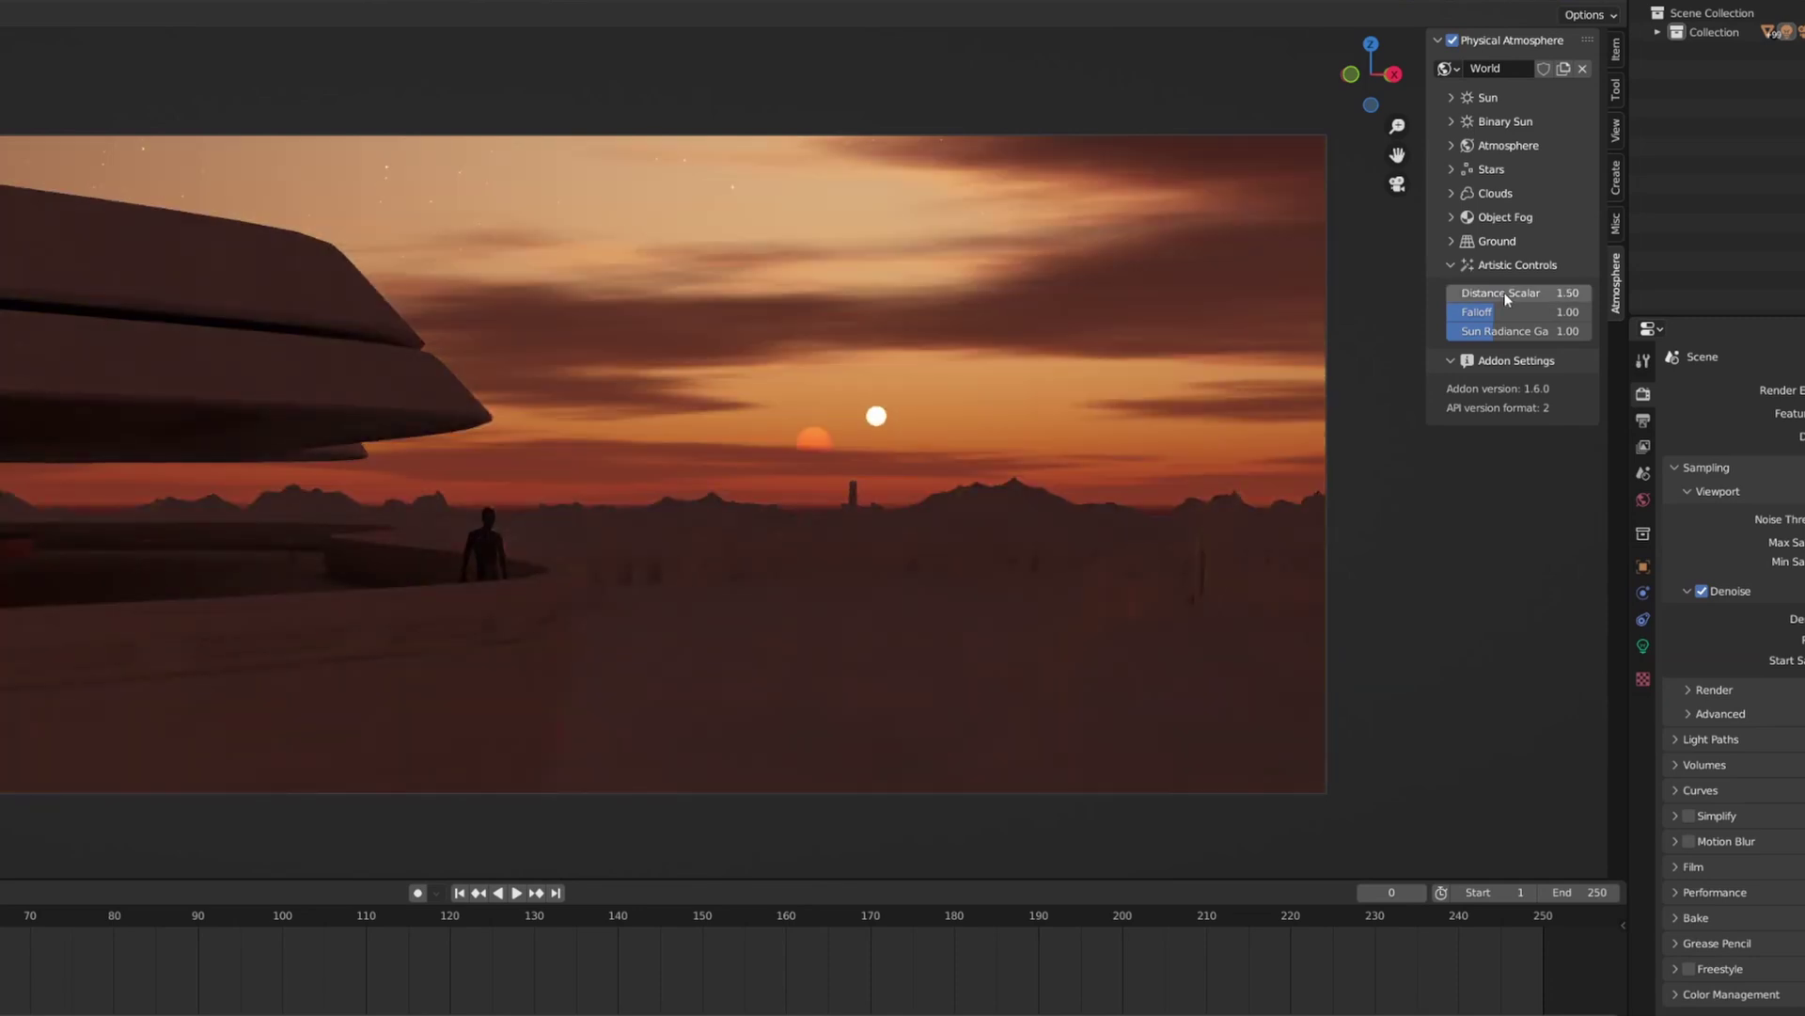
Lower Falloff to 0.75, then begin editing its digits to reduce it further
left_click(1508, 311)
type("0.75")
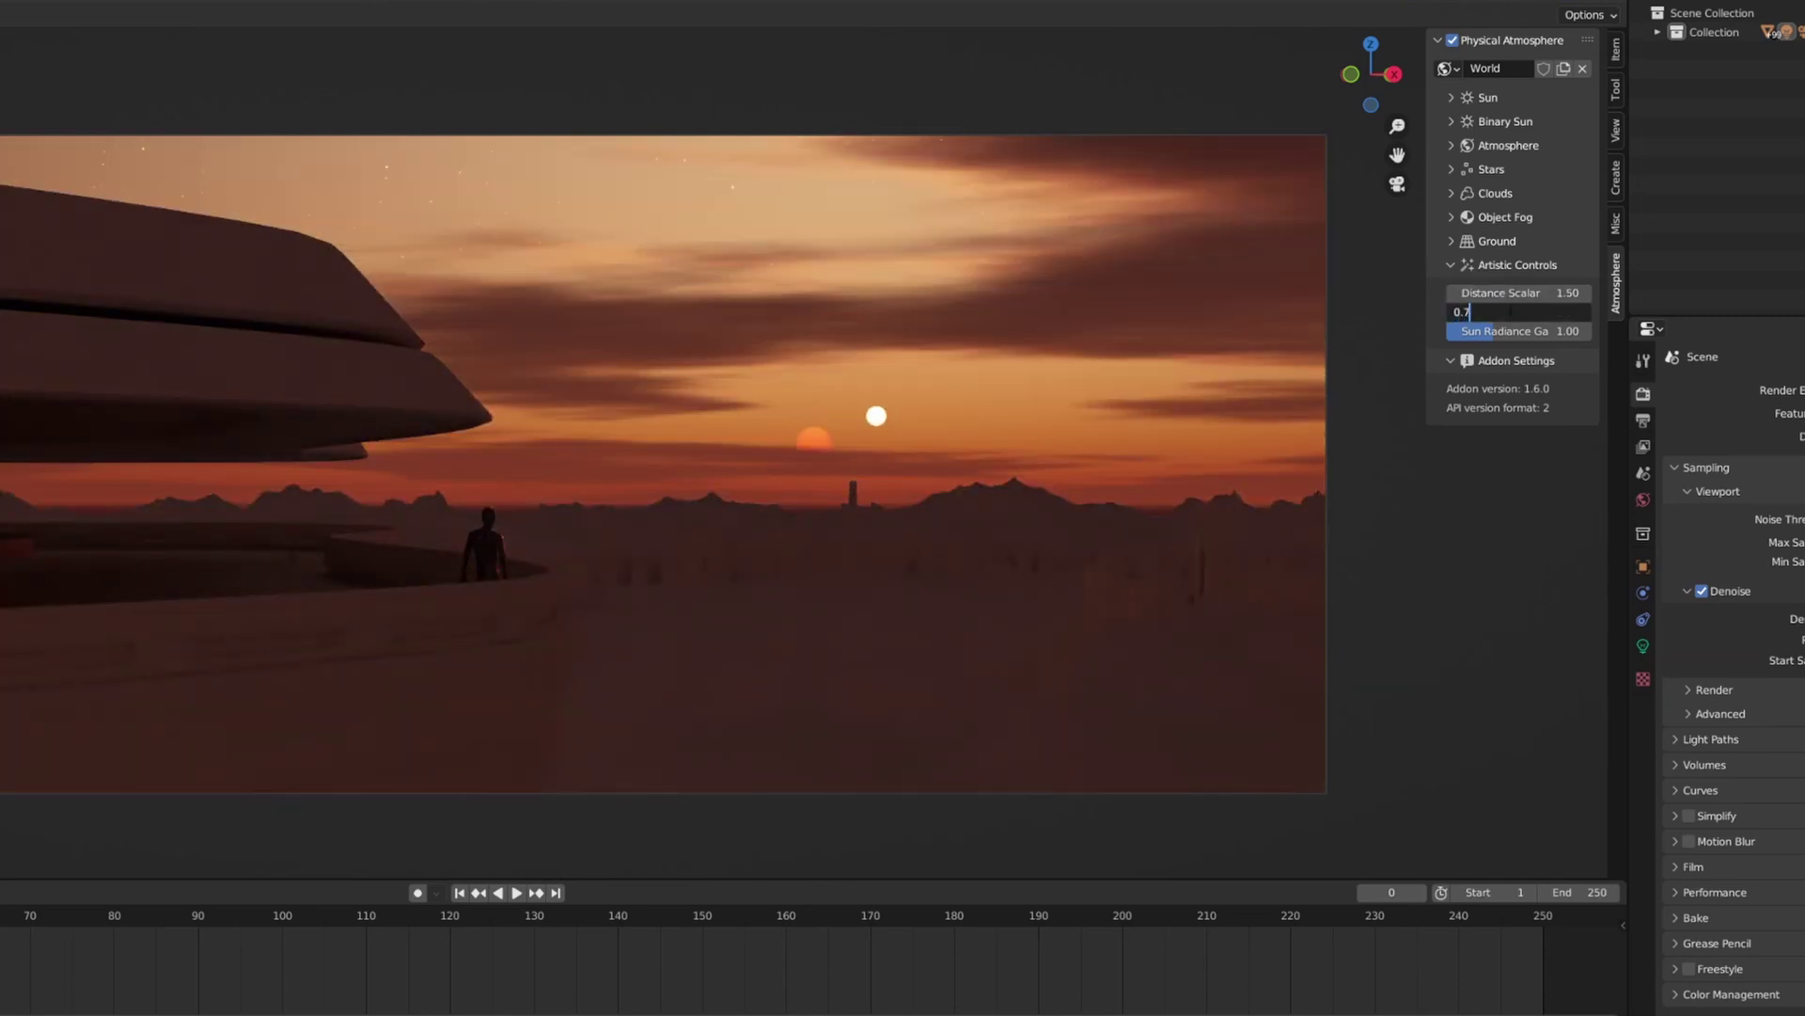
key("Return")
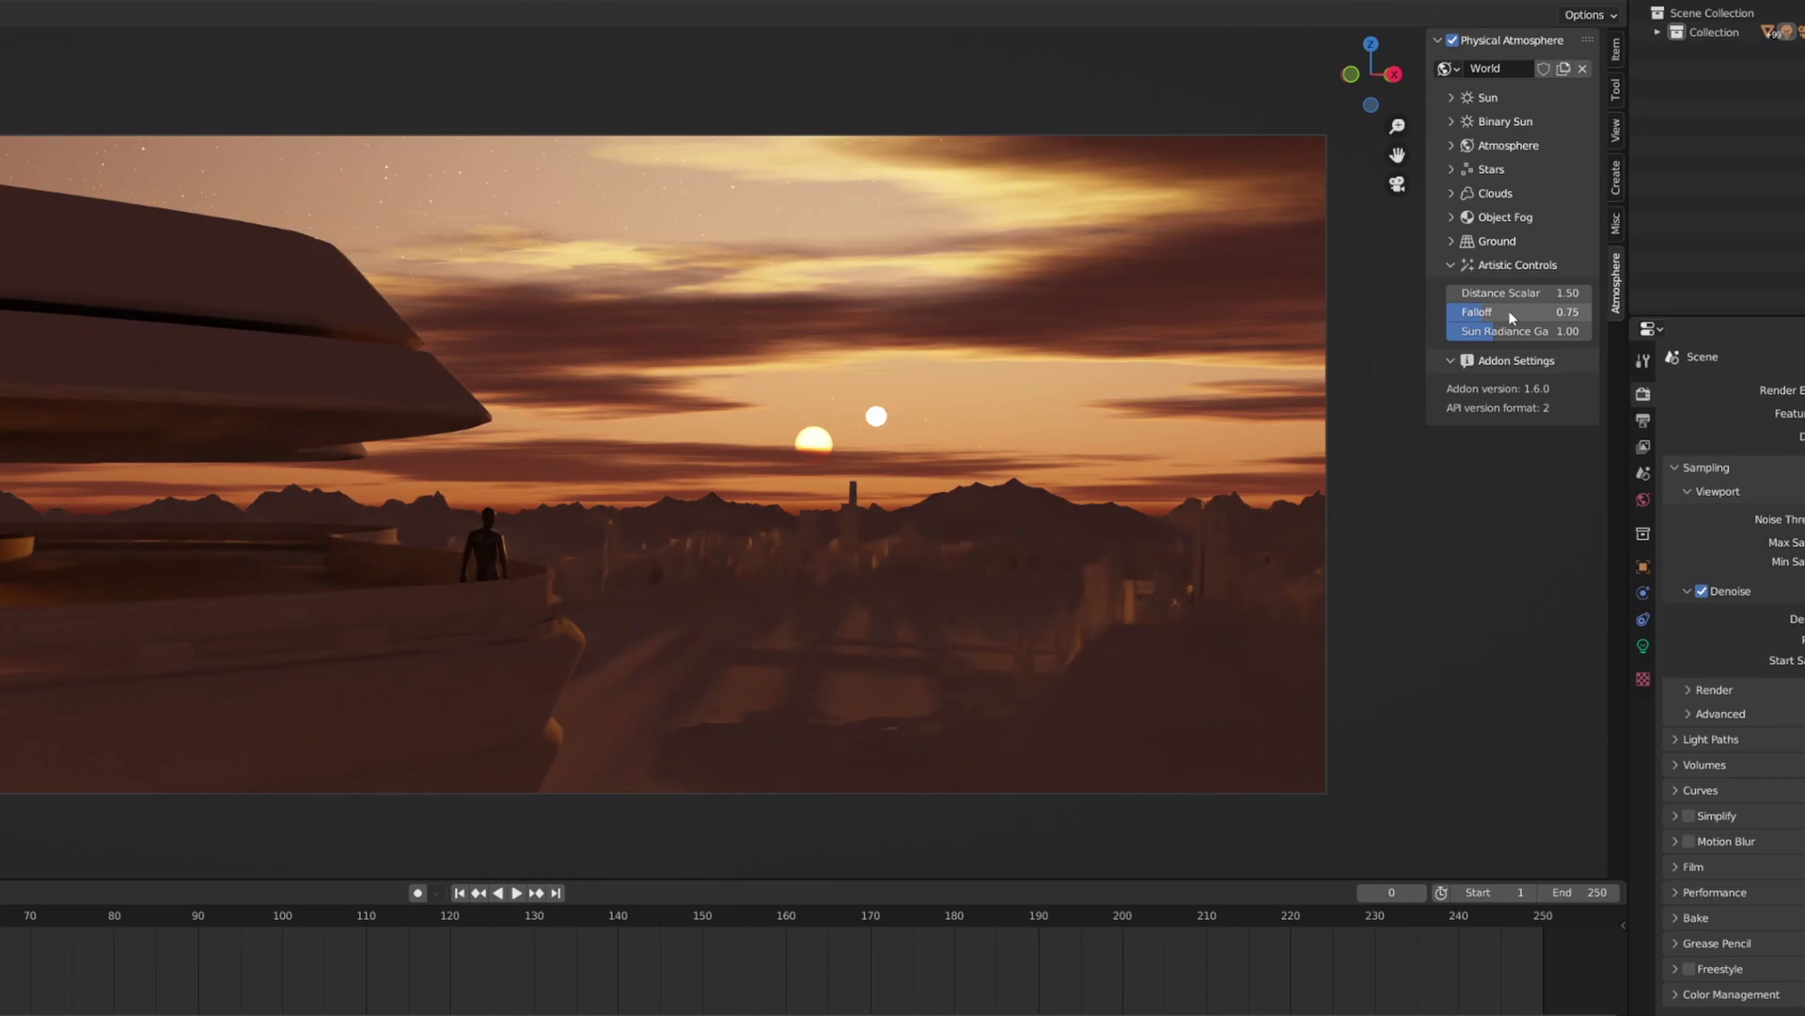
left_click(1508, 312)
left_click(1465, 311)
key("BackSpace")
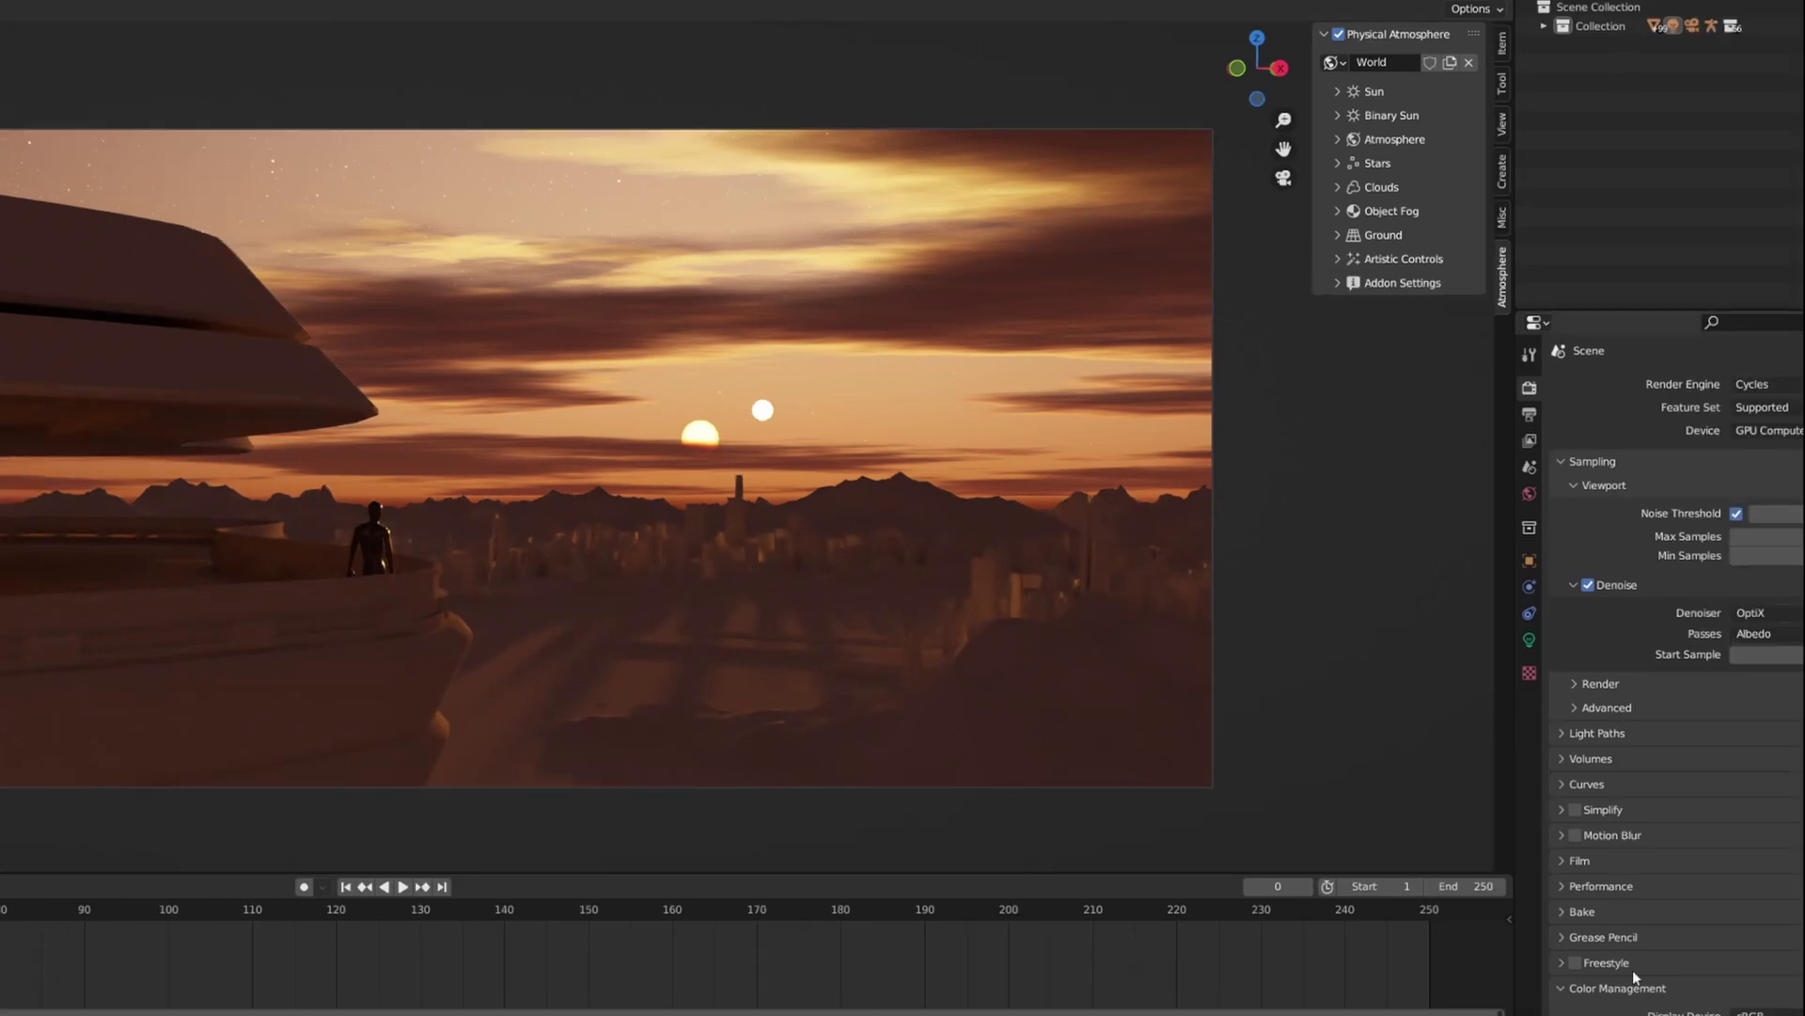
Set the colour management Look to Medium High and render the image with F12
scroll(1659, 903, "down", 4)
left_click(1768, 907)
left_click(1758, 828)
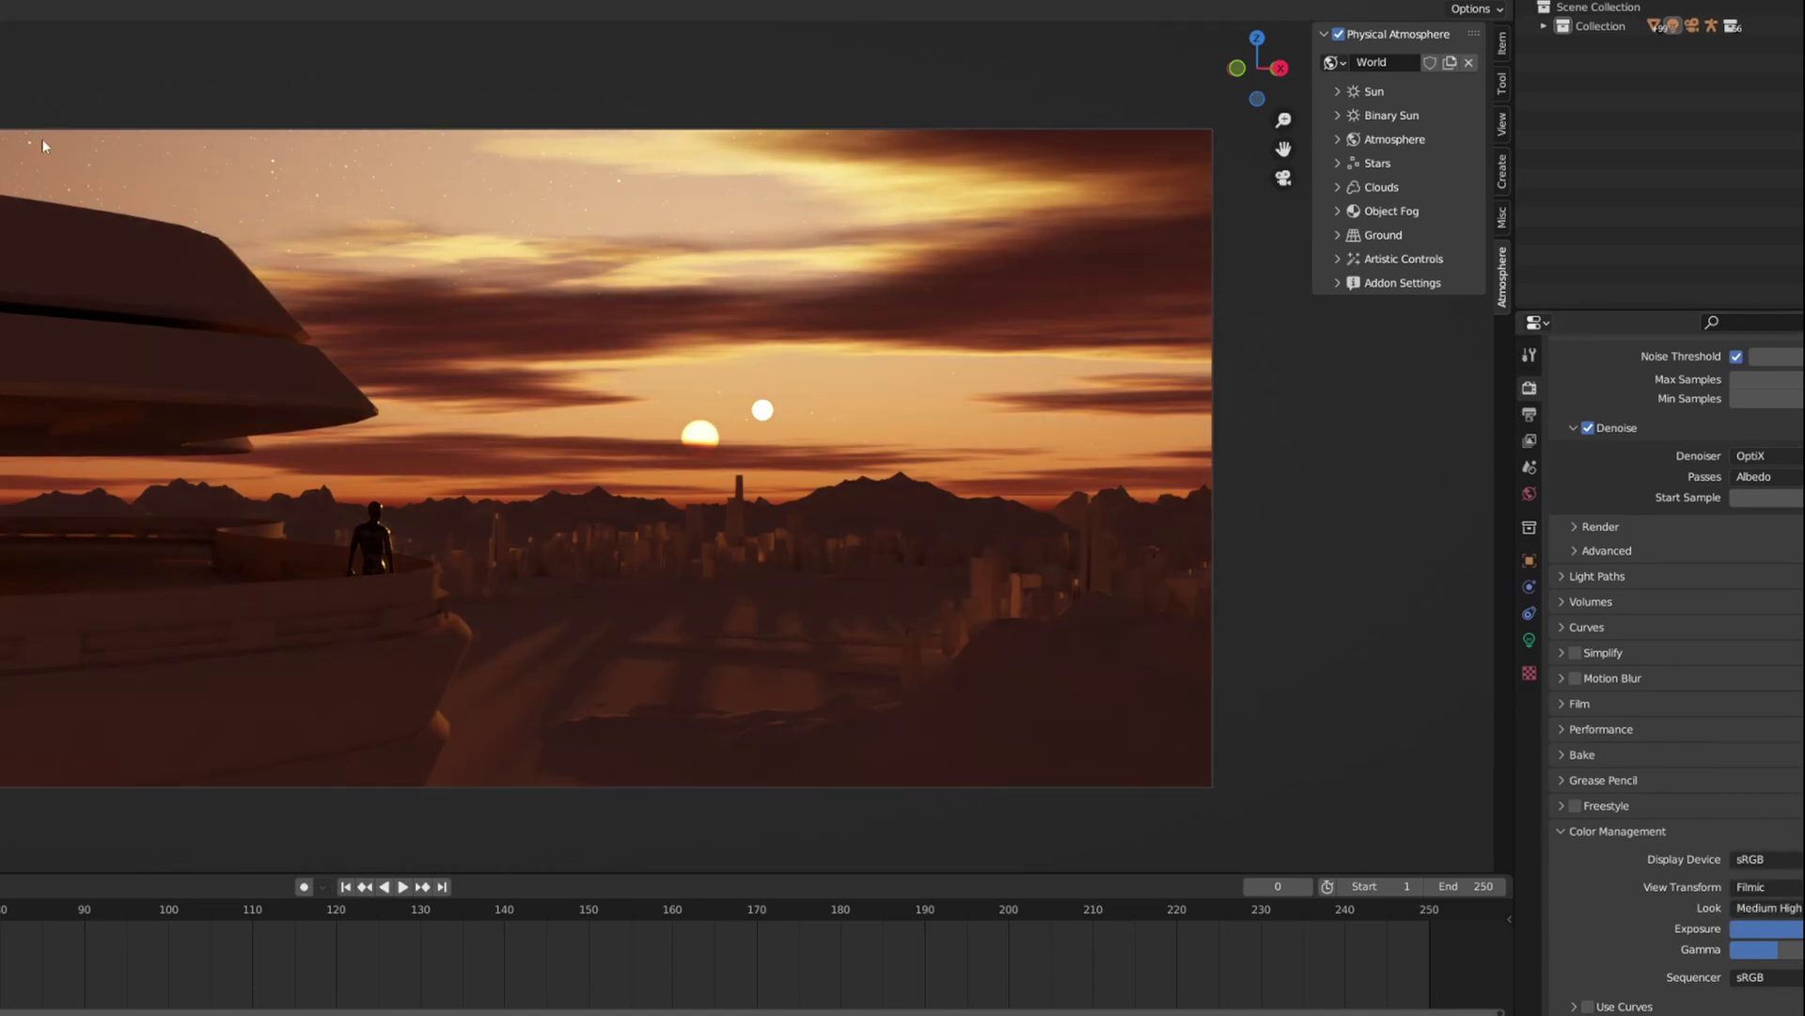
key("F12")
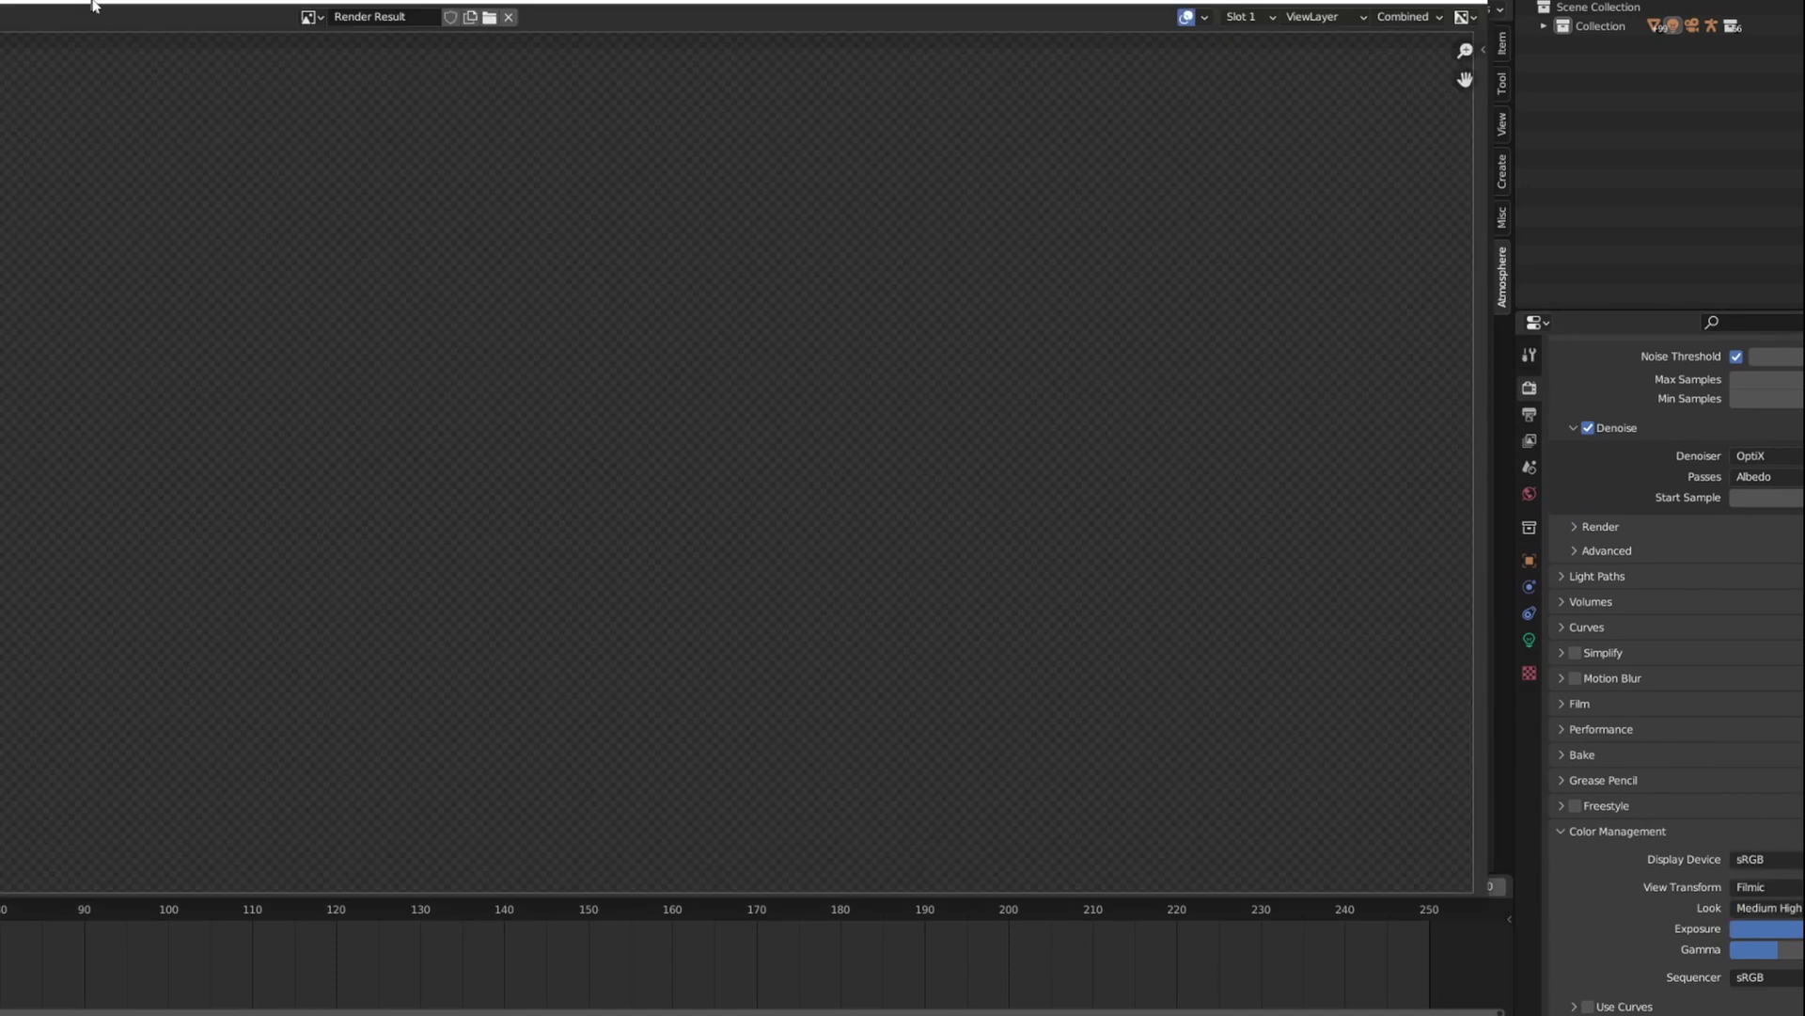